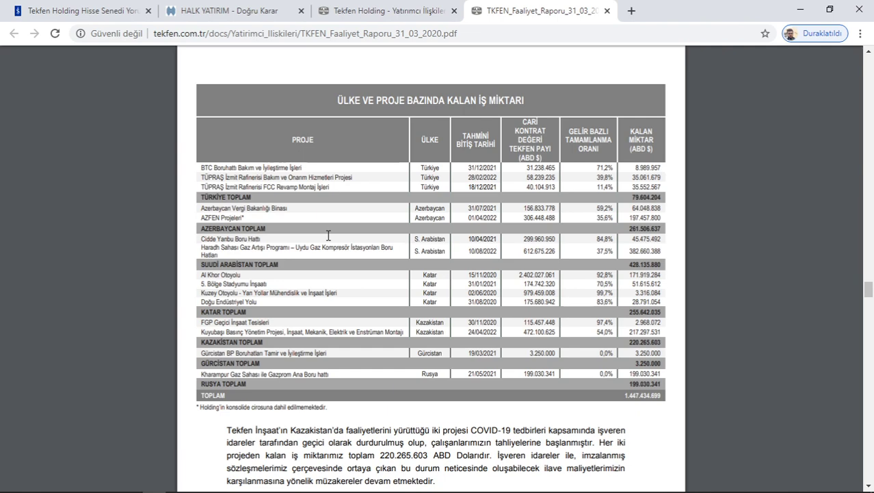
Step: Read the Tekfen activity report from the remaining-work table by country and project through the sales sections of the business groups
scroll(326, 274, down, 1)
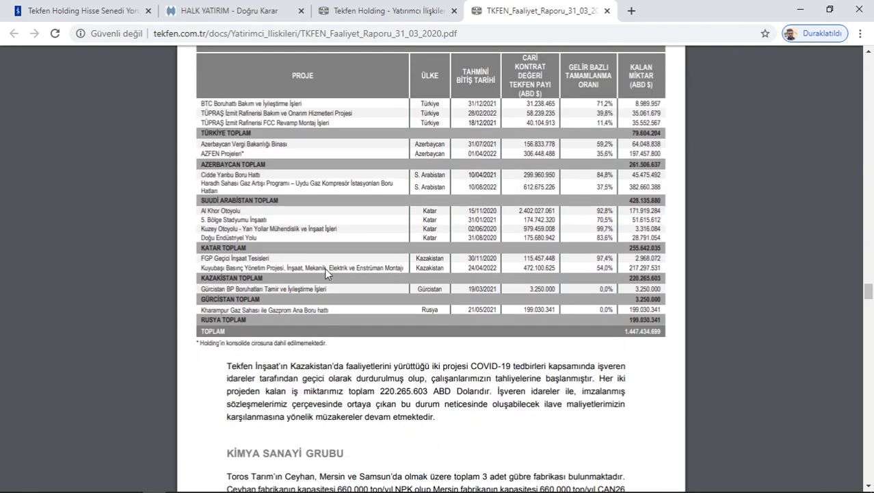
scroll(325, 267, down, 4)
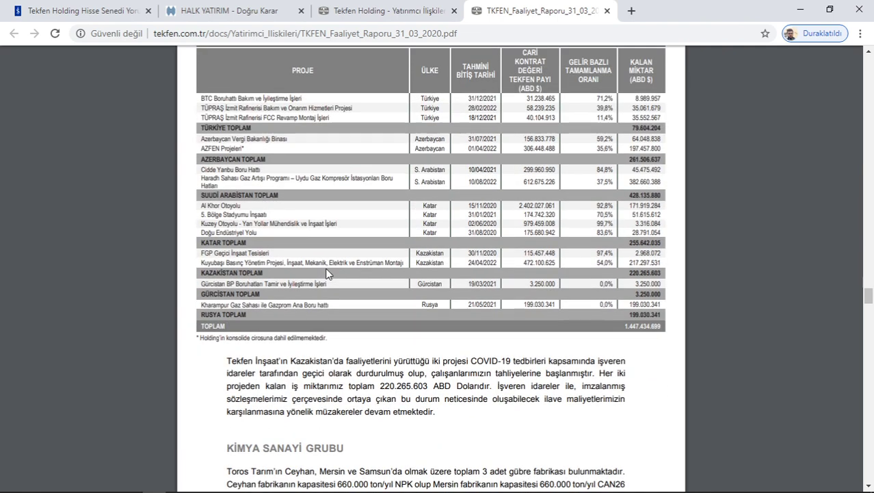
scroll(327, 269, down, 2)
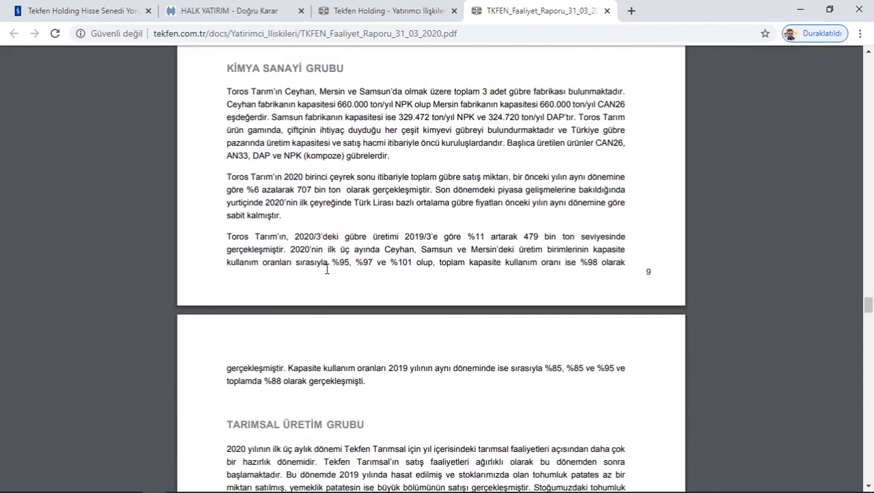
scroll(327, 268, down, 15)
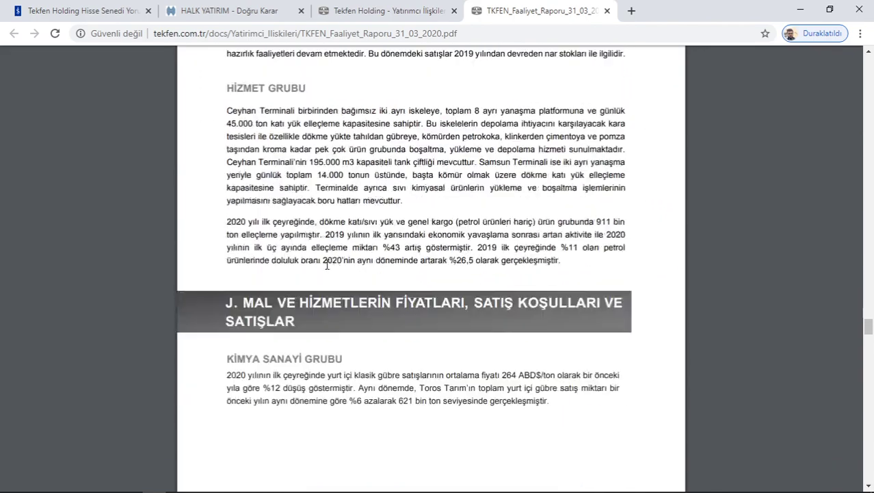
scroll(327, 264, down, 7)
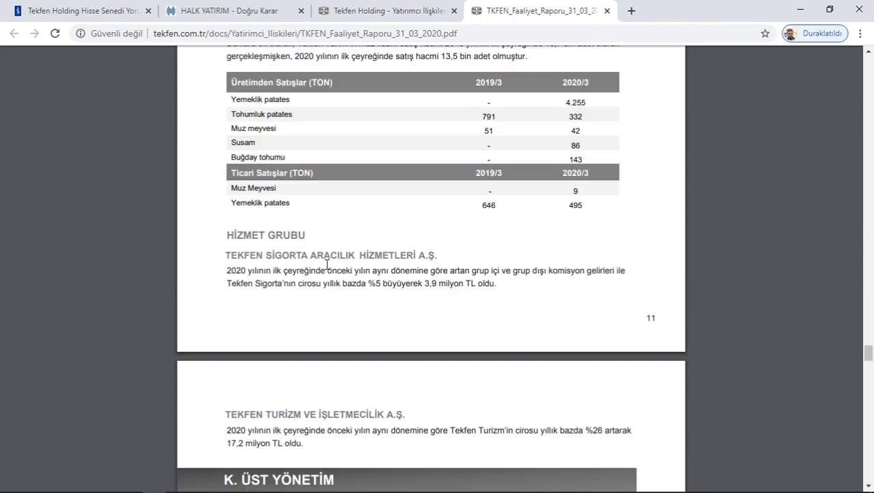
scroll(327, 264, down, 1)
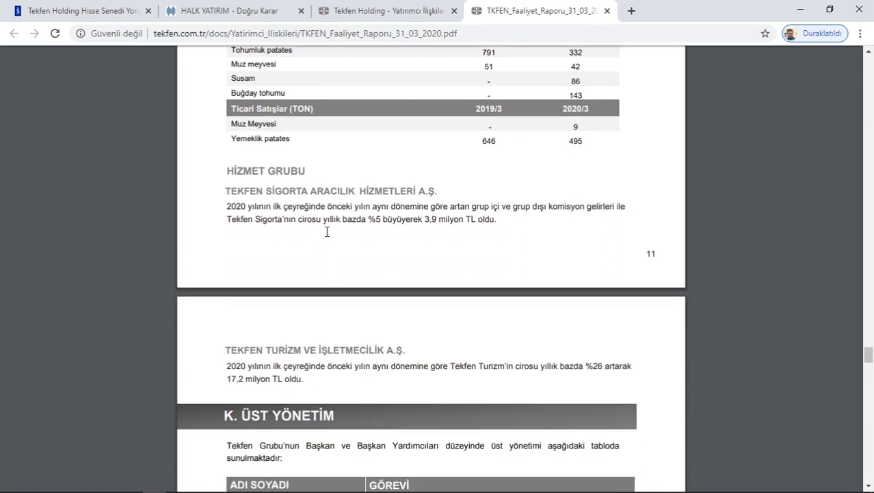
scroll(327, 231, up, 1)
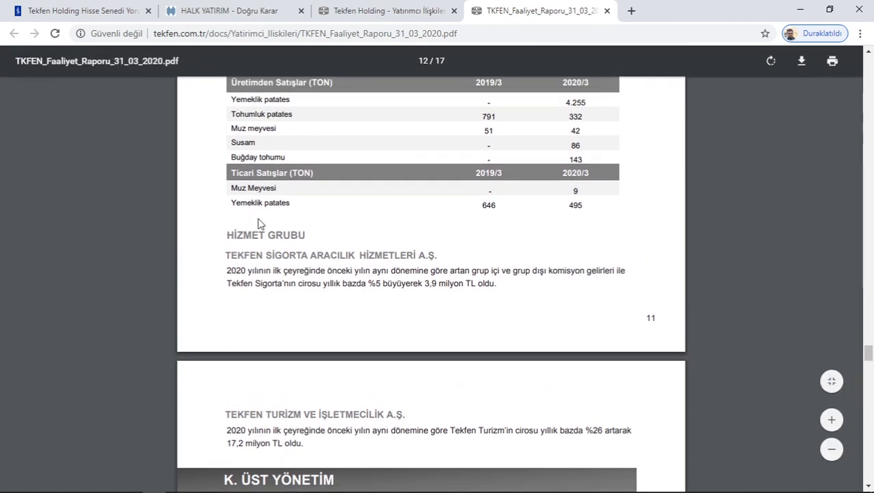
Step: Read the report's management, personnel and donation sections, the summary financial tables and key ratios, and the important developments
scroll(258, 223, down, 6)
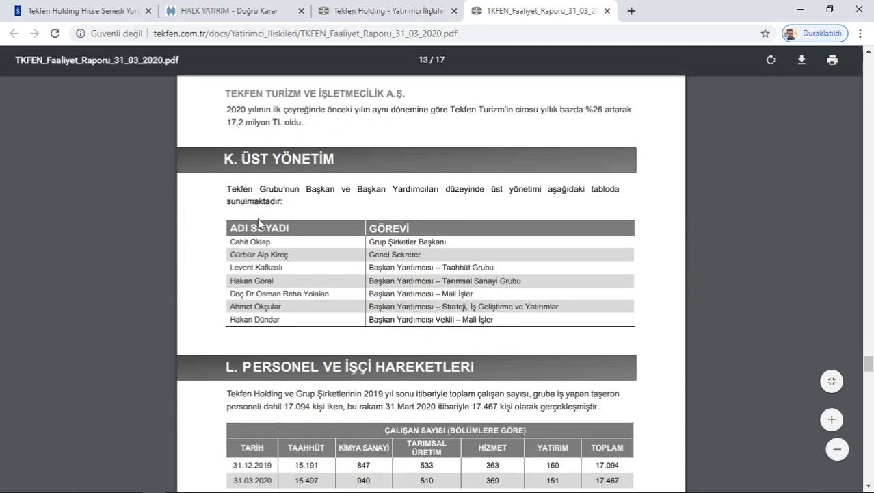
scroll(258, 221, down, 6)
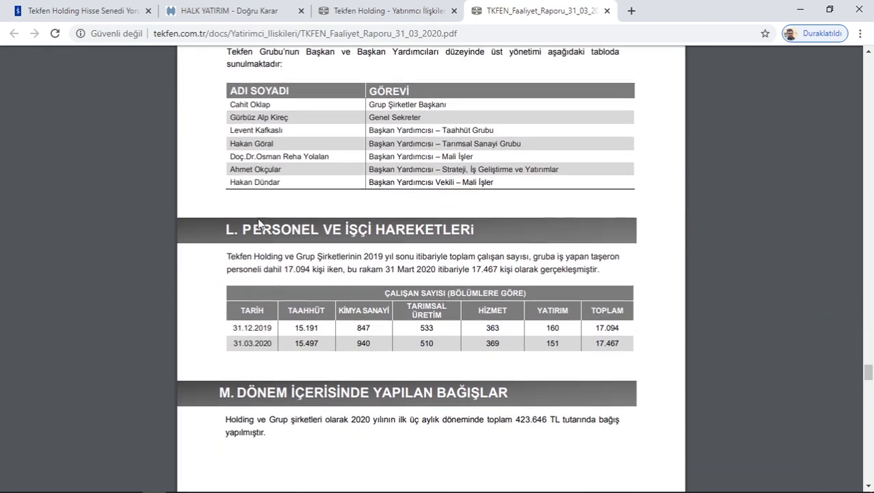
scroll(258, 223, down, 3)
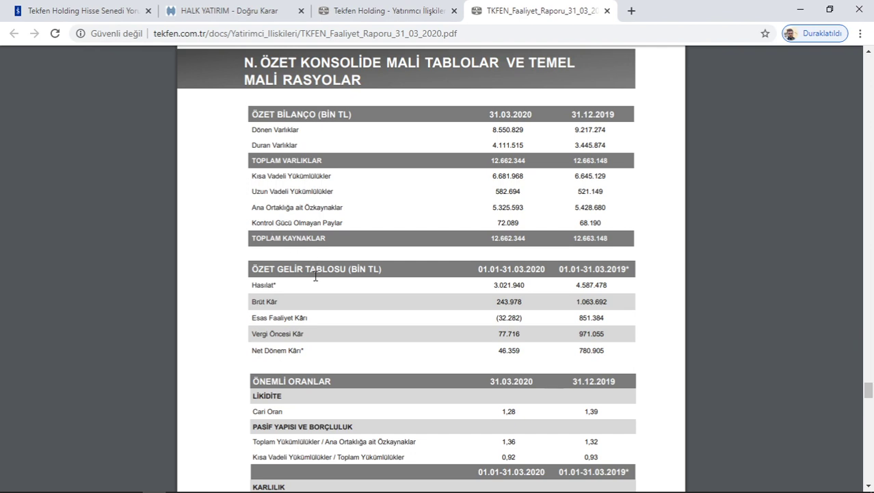
scroll(315, 276, down, 2)
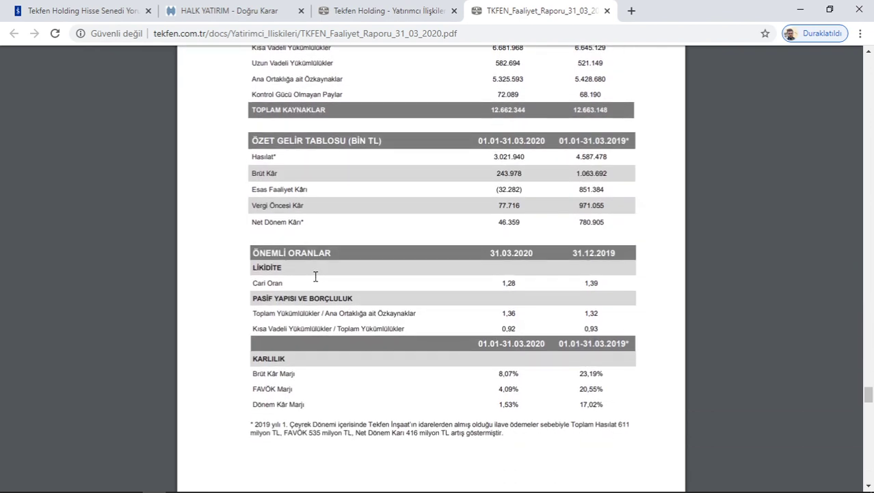
scroll(316, 276, down, 8)
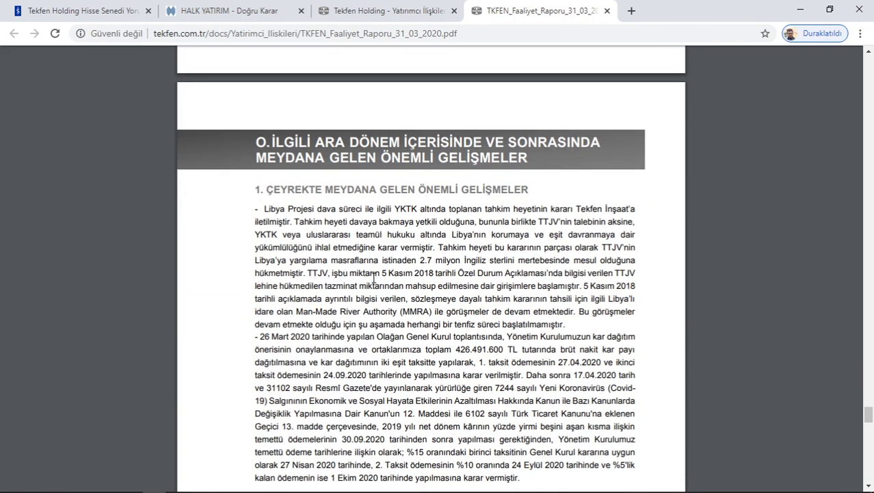
scroll(315, 277, down, 5)
Step: Switch to the DİKEY YUZDE ANALİZİ workbook in Excel and compare current assets, inventories and fixed assets between 2020/3 and 2019/12
mouse_move(106, 484)
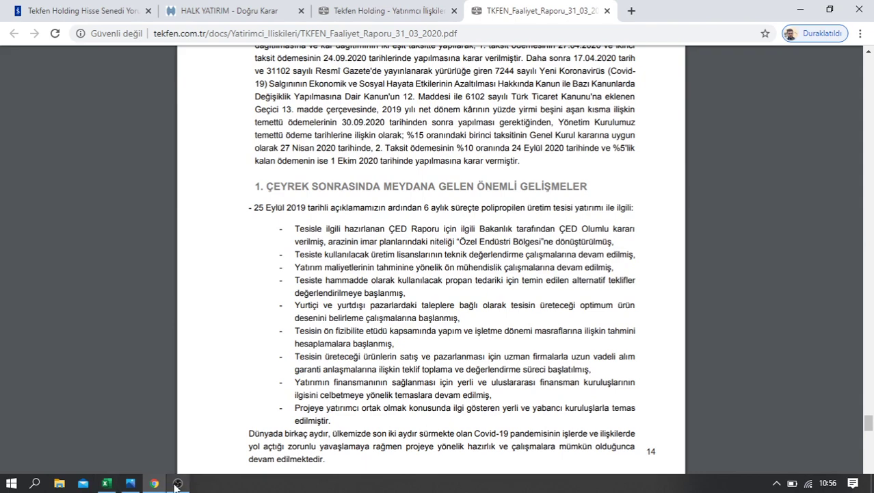
click(106, 484)
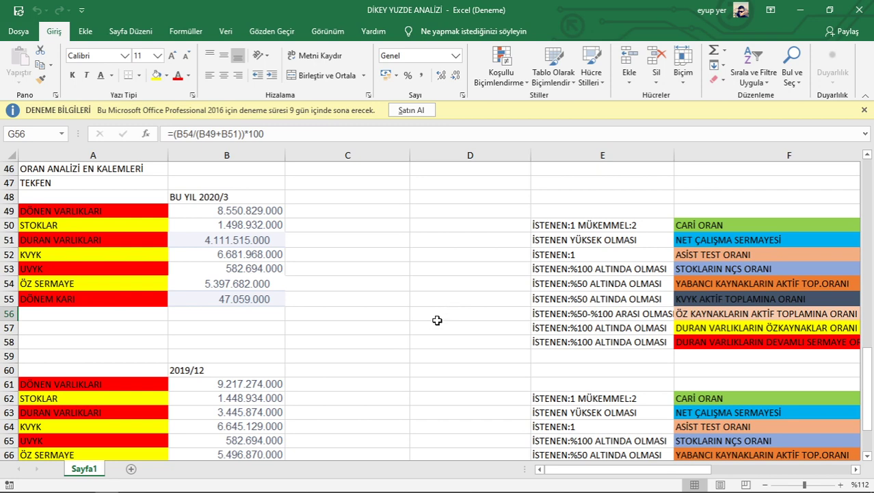
click(209, 210)
click(209, 388)
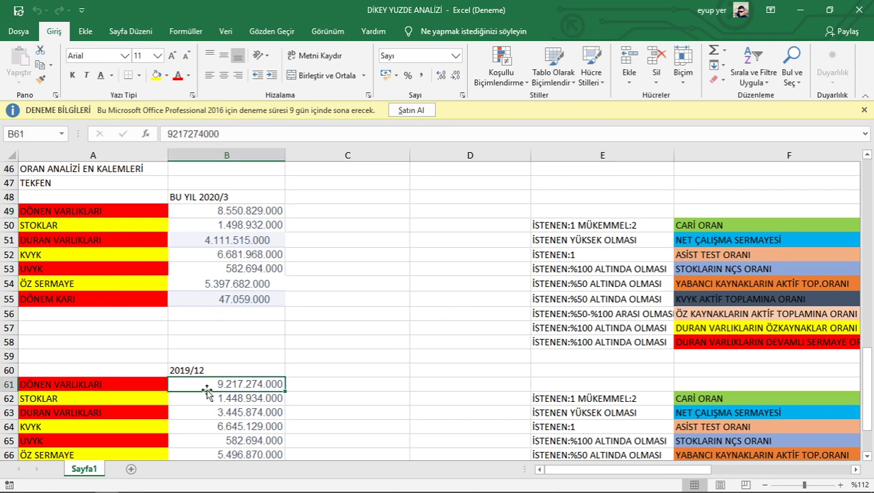
click(208, 213)
click(203, 231)
click(209, 398)
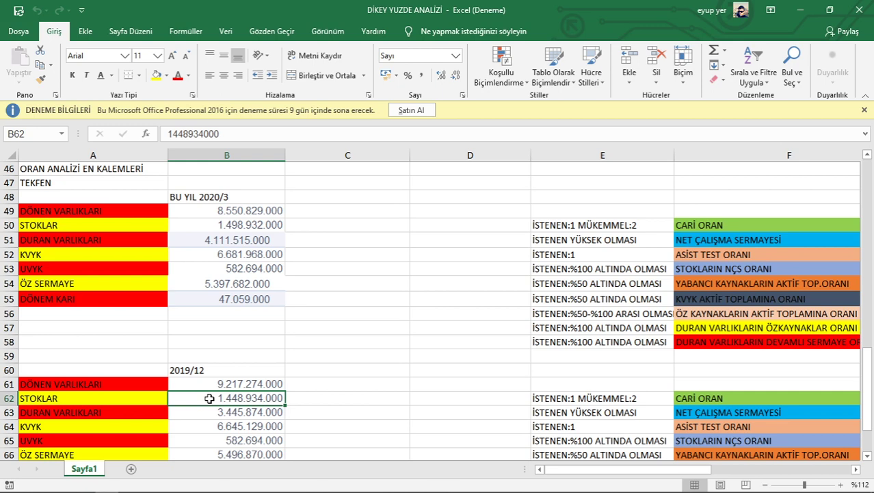
click(213, 413)
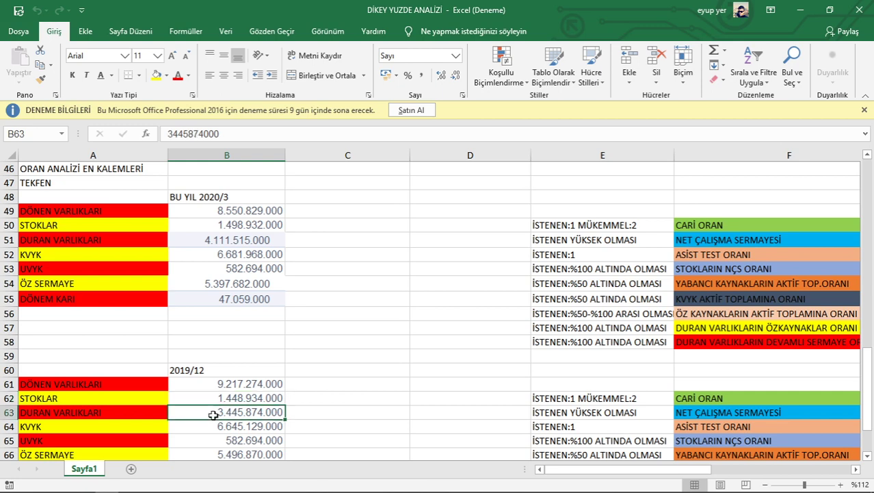
click(194, 239)
Step: Compare the ÖZ SERMAYE and DÖNEM KARI values of 2020/3 with those of 2019/12
scroll(202, 288, down, 1)
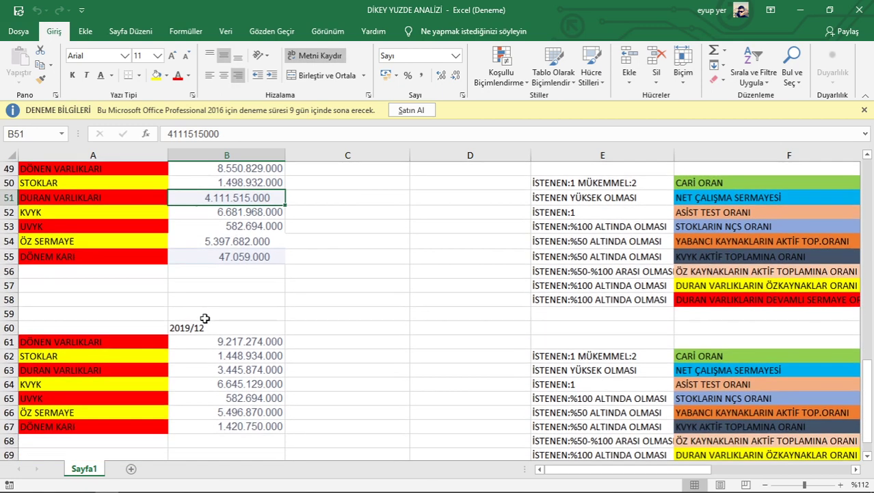
click(204, 413)
click(190, 237)
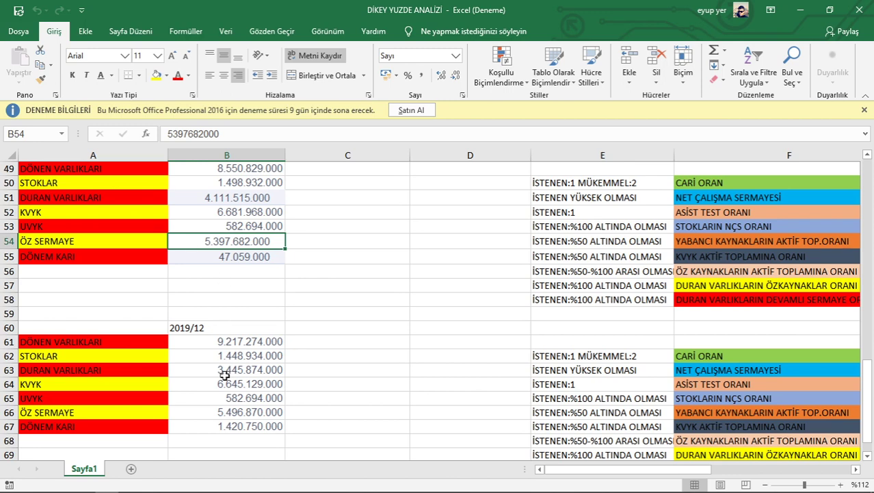
click(200, 428)
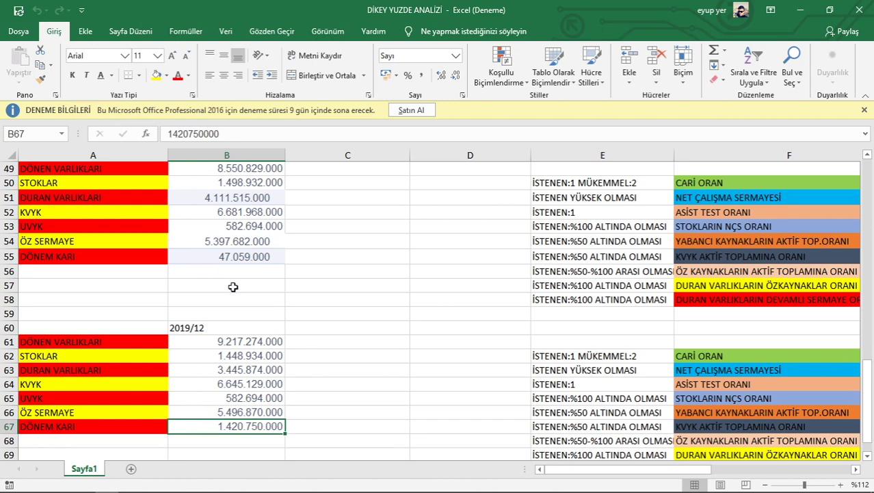
click(204, 254)
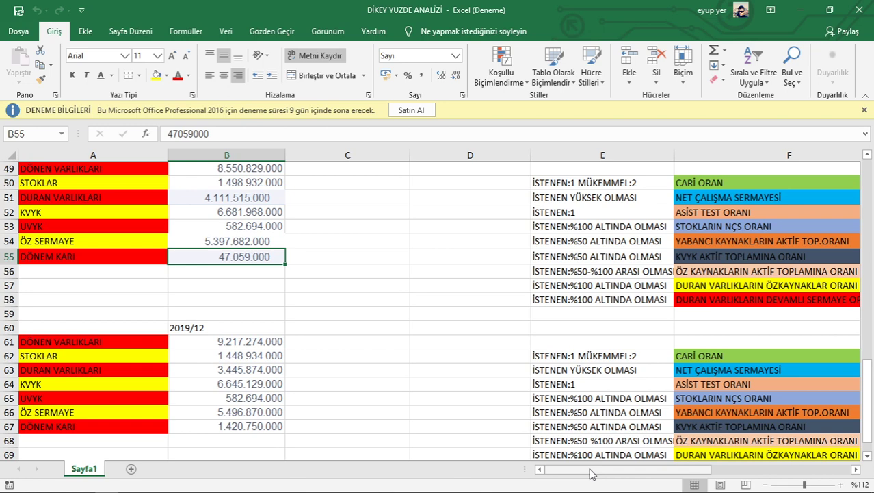
Step: Compare the CARİ ORAN and NET ÇALIŞMA SERMAYESİ results of the two periods in column G
drag(591, 473, 661, 473)
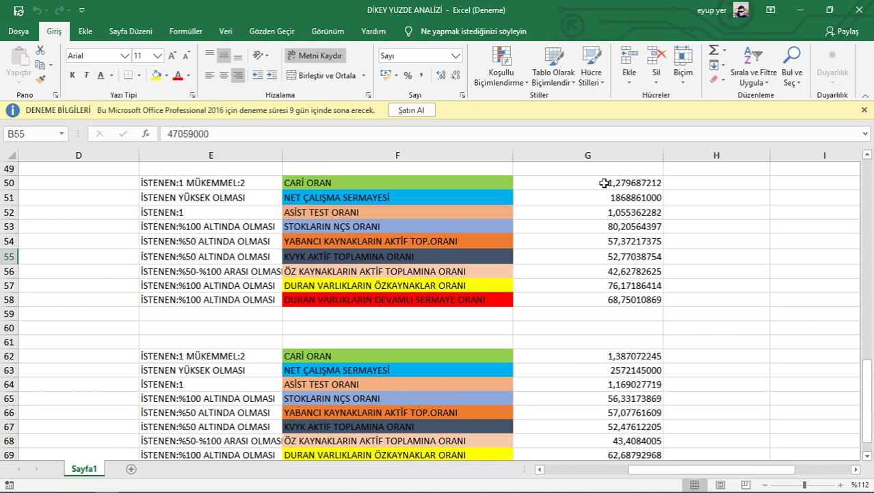
click(579, 188)
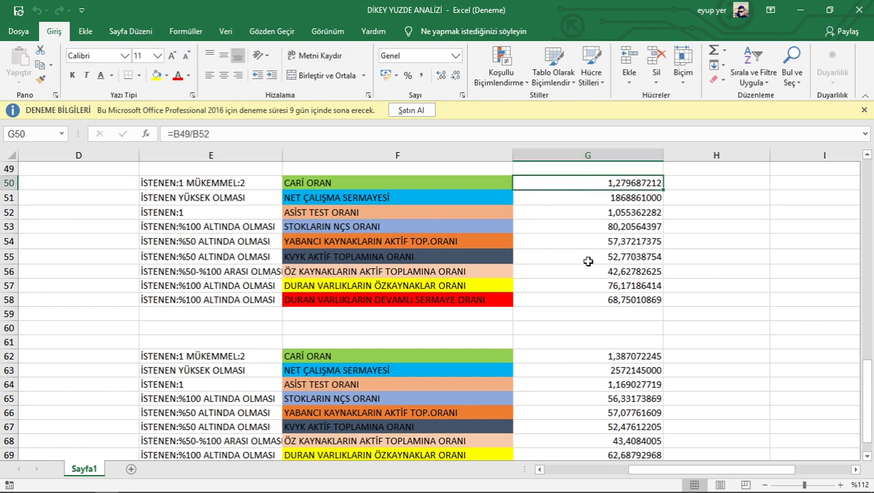
click(580, 359)
click(573, 184)
click(574, 198)
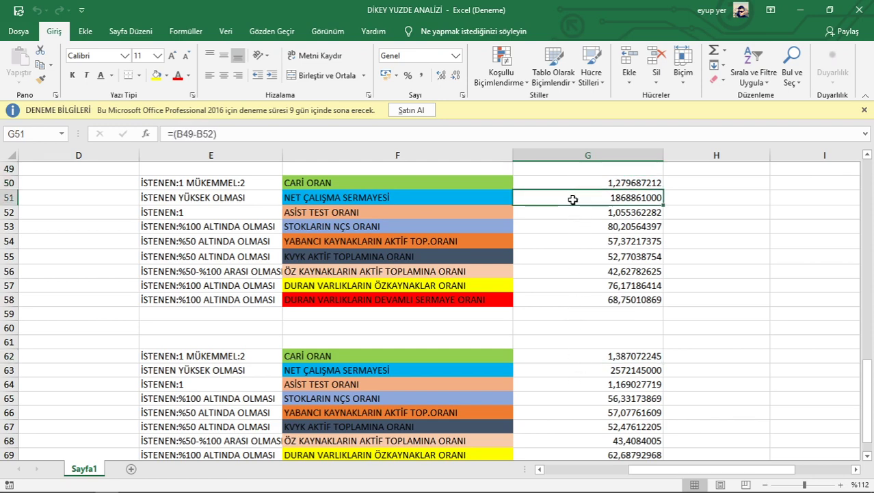
click(585, 371)
click(572, 198)
Step: Compare the ASİST TEST ORANI and STOKLARIN NÇS ORANI results of 2020/3 with those of 2019/12
click(573, 212)
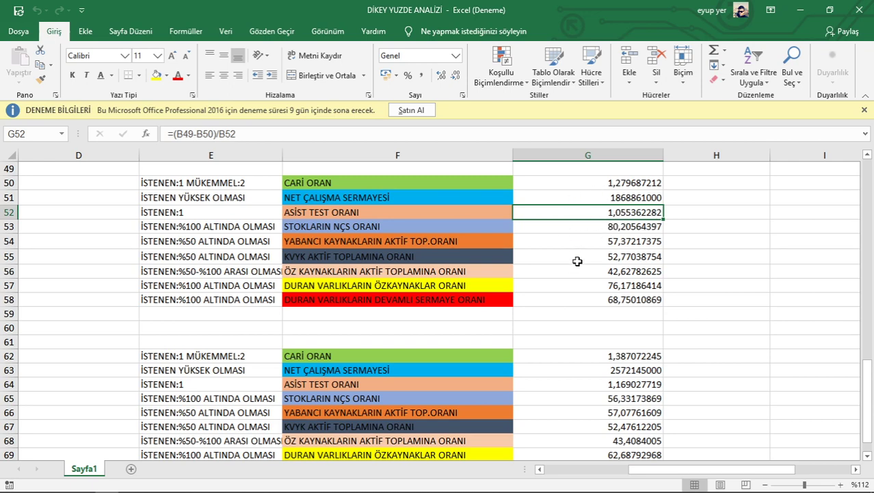
click(588, 392)
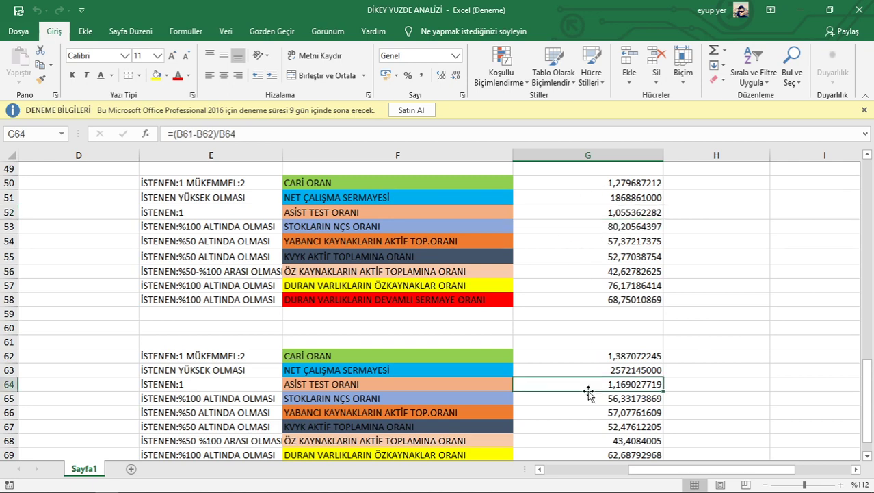
click(558, 232)
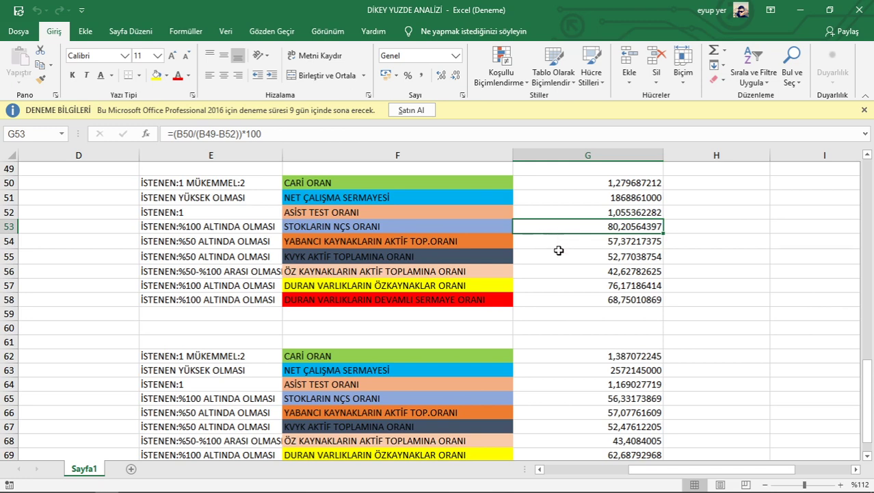
click(580, 405)
click(580, 226)
Step: Examine the 2020/3 ratios of external liabilities and of equity to total assets, including their formulas
scroll(578, 248, down, 1)
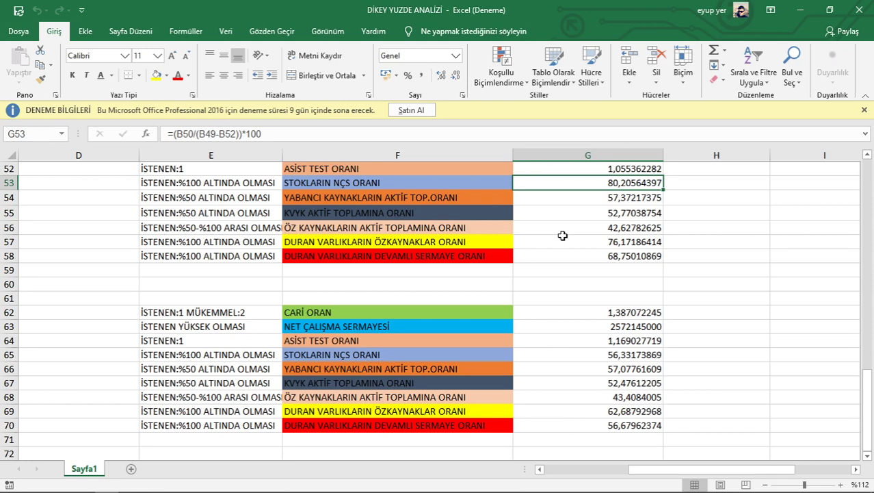
click(566, 227)
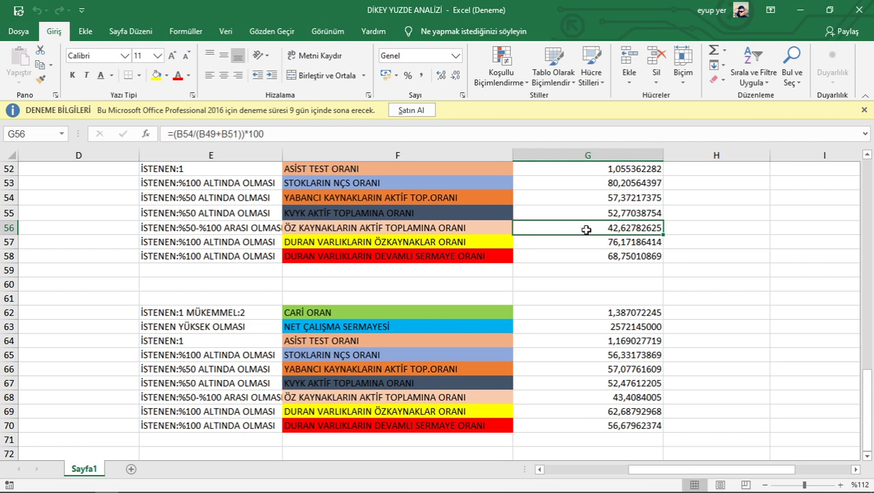
click(570, 199)
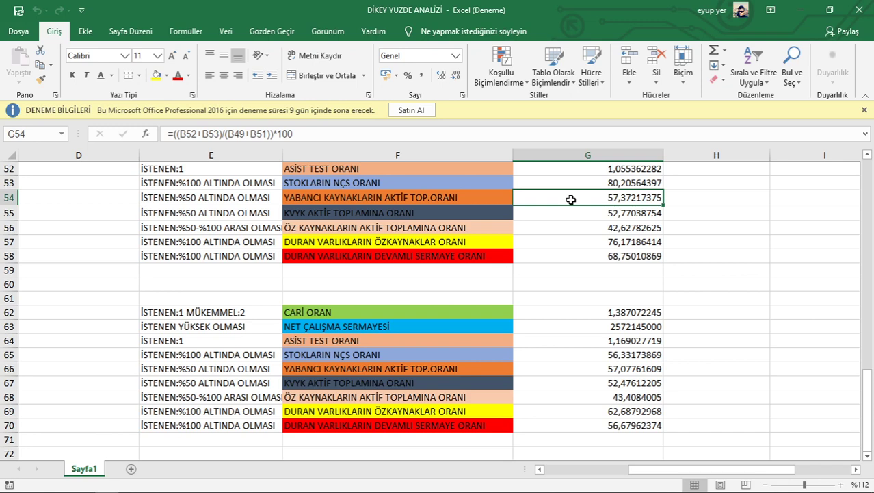
click(579, 231)
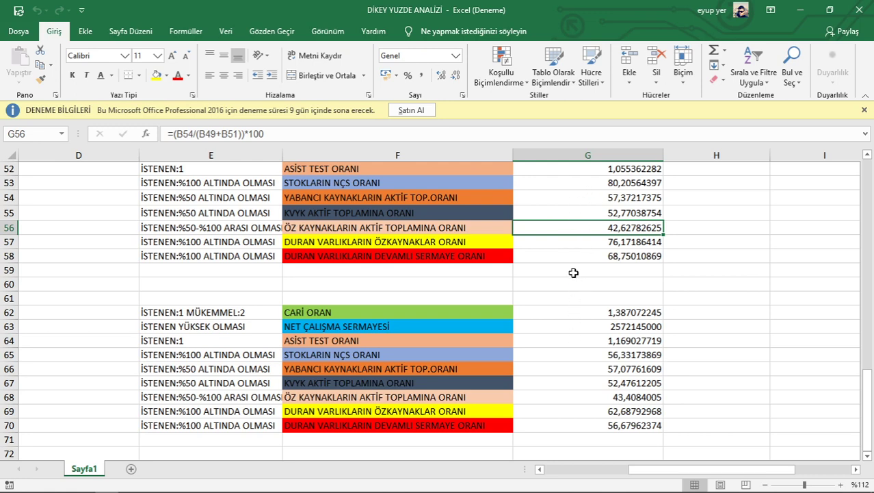
Step: Review the 2019/12 ratios of fixed assets to equity and to permanent capital, and return to the 2020/3 balance sheet items
click(578, 415)
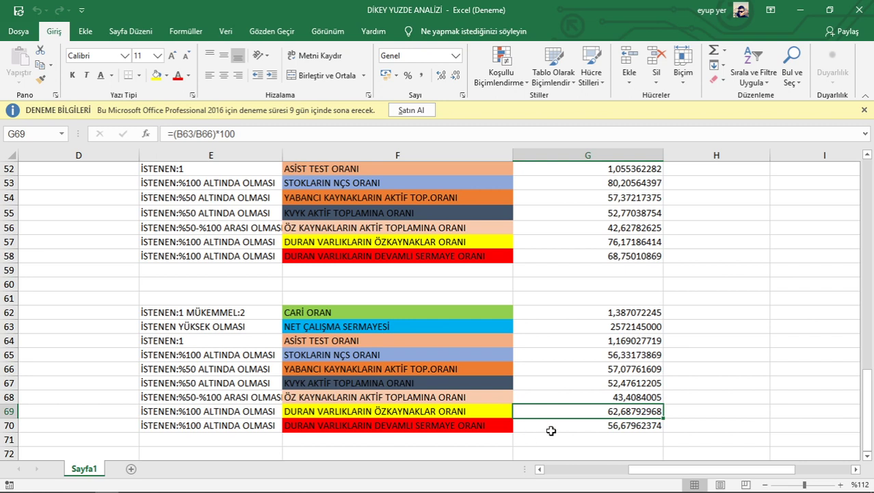
click(559, 429)
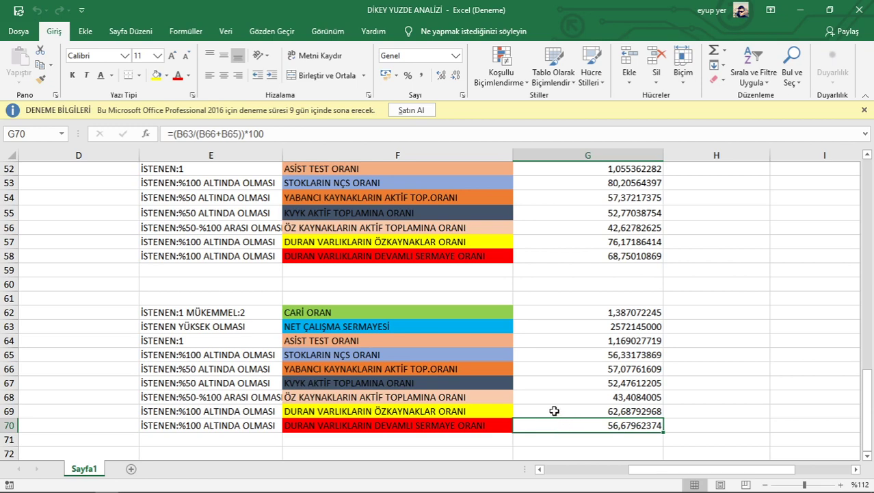
click(559, 414)
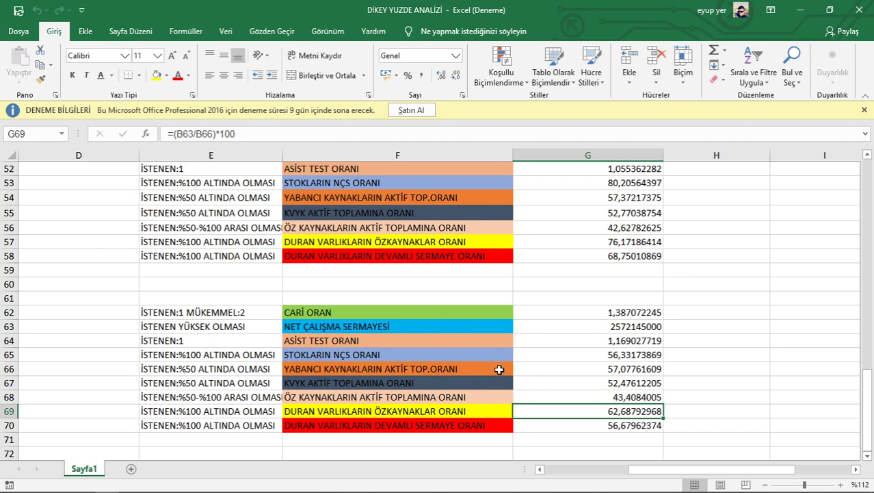
drag(659, 471, 570, 481)
scroll(370, 409, up, 3)
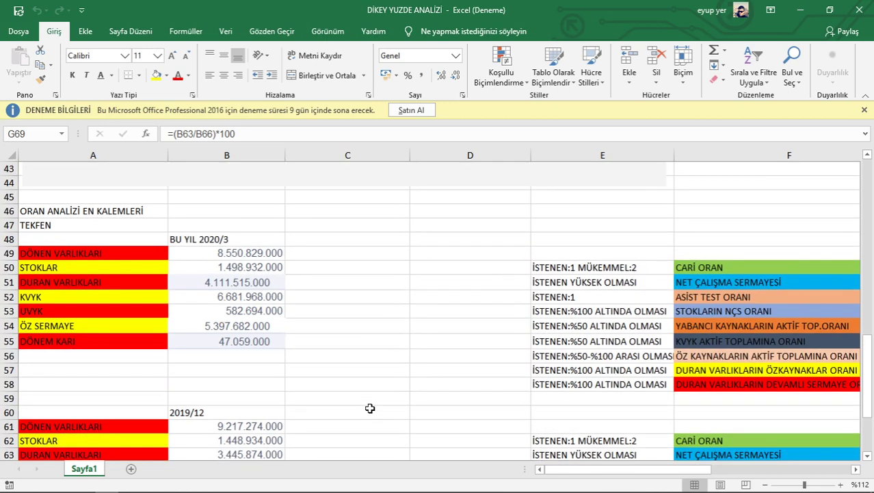
Step: Compare the 2020/3 balance sheet items with the 2019/12 items in column B
scroll(370, 409, down, 2)
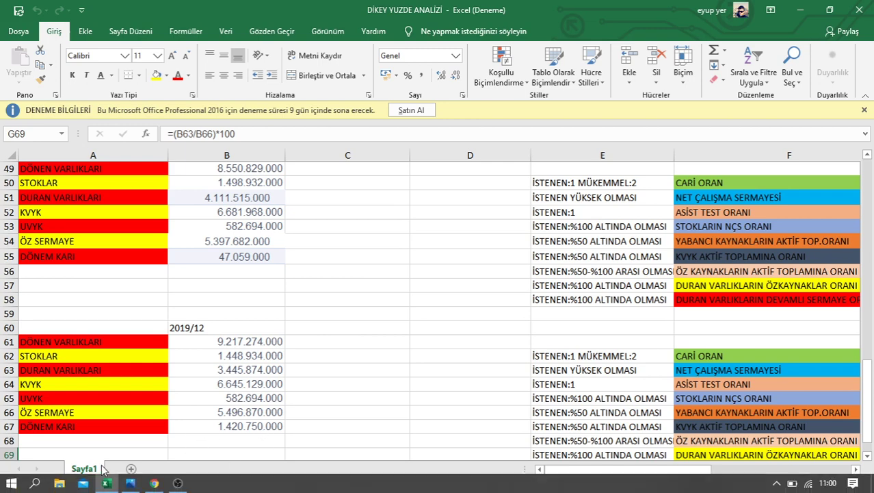
scroll(401, 208, up, 1)
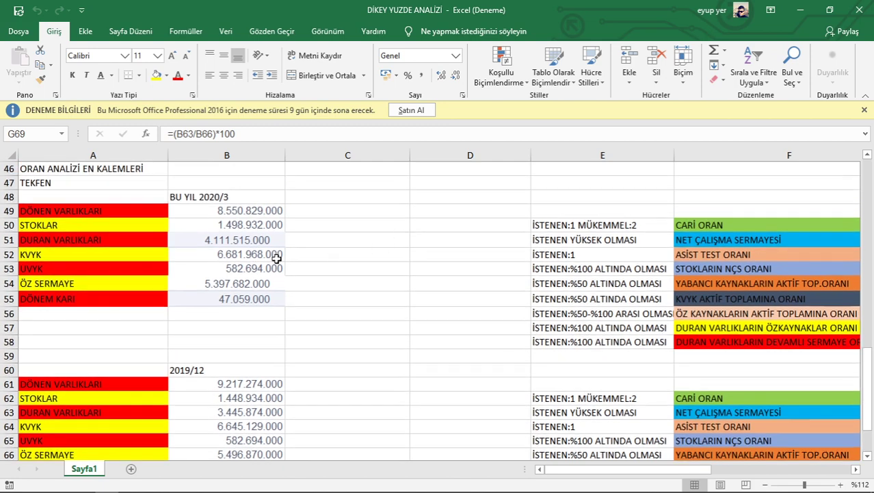
scroll(99, 378, down, 1)
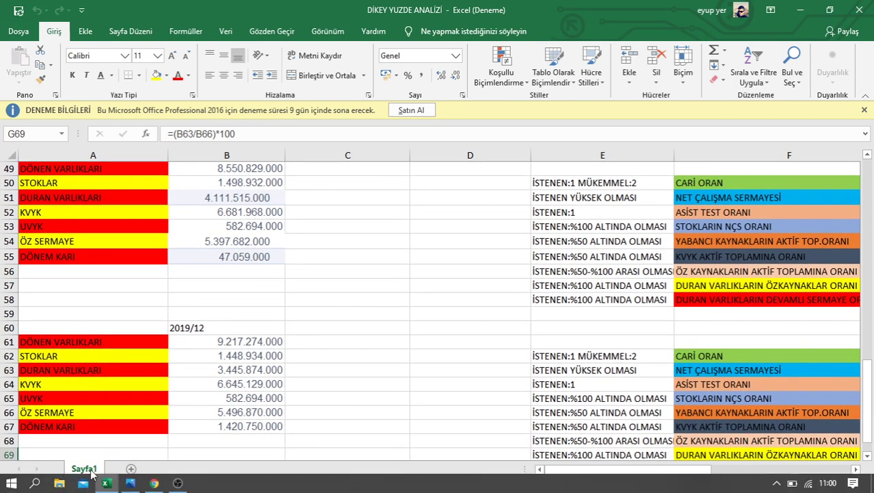
Step: Switch to Chrome and check the F/K ratio under Cari Değerler on İş Yatırım's TKFEN company card
click(154, 483)
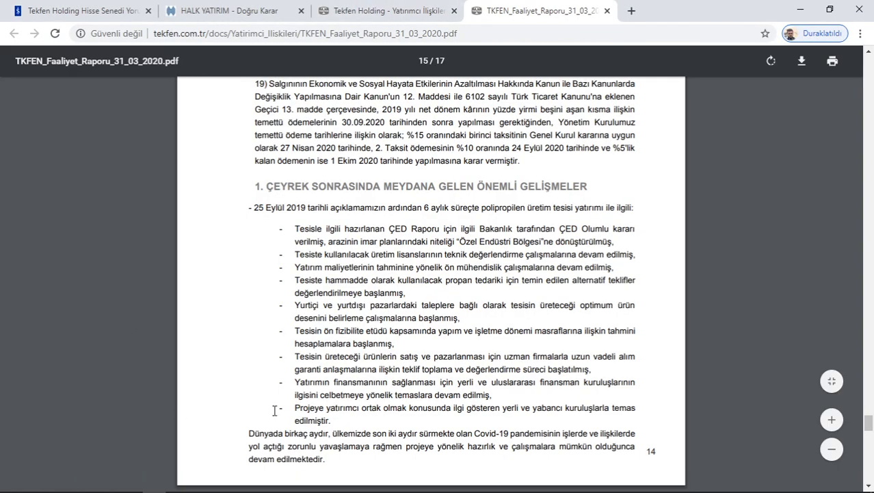
click(359, 8)
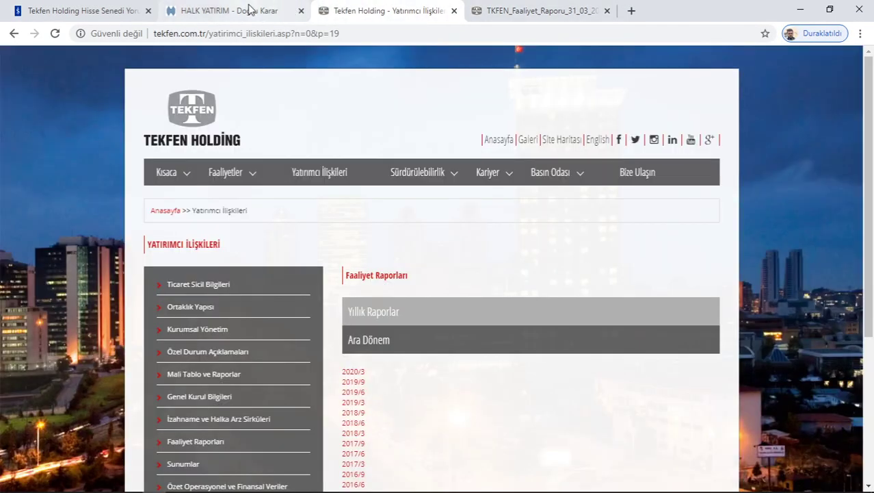
click(250, 8)
click(101, 12)
scroll(319, 217, down, 1)
scroll(517, 203, down, 1)
drag(805, 169, 733, 176)
click(824, 178)
click(753, 169)
click(716, 174)
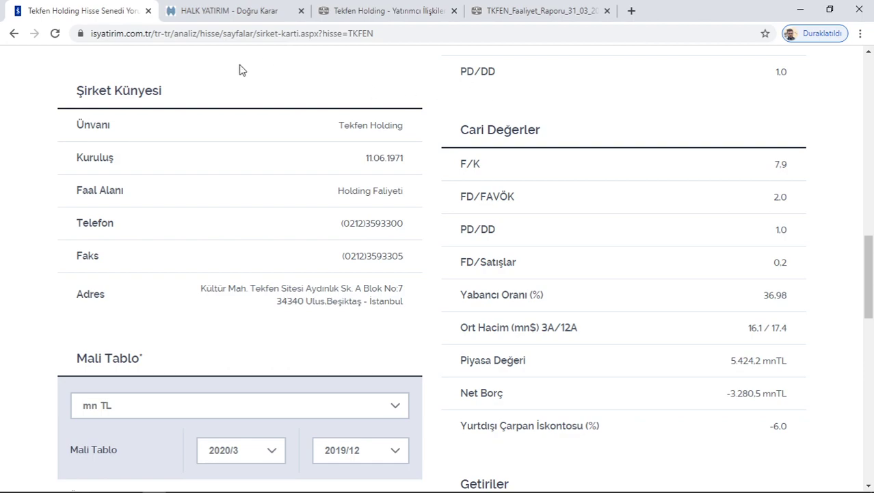
Step: Look through Halk Yatırım's Kantitatif Analiz page for Tekfen Holding down to the ÇARPANLAR table
click(229, 9)
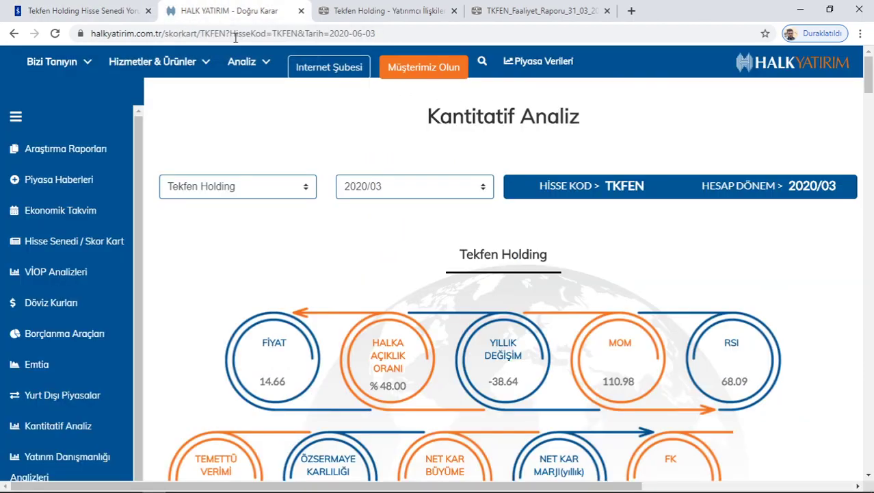
scroll(500, 154, down, 20)
scroll(630, 260, down, 3)
scroll(692, 267, down, 7)
scroll(691, 273, down, 12)
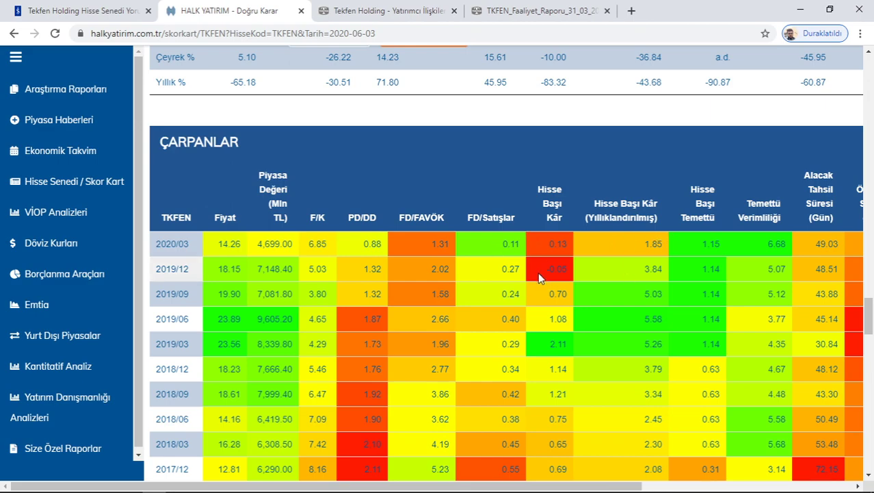
Step: Review the TKFEN FİNANSALLAR and profit margin tables by quarter, and return to the F/K and PD/DD multiples in ÇARPANLAR
scroll(407, 233, up, 15)
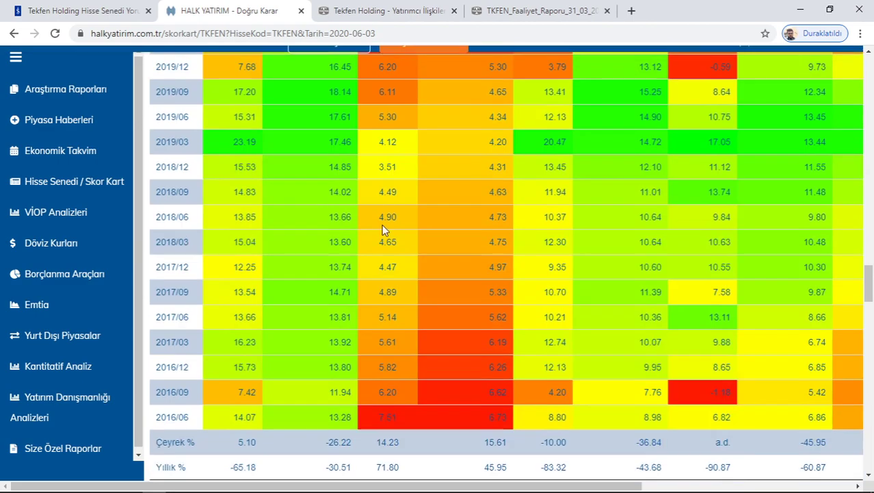
scroll(294, 200, up, 15)
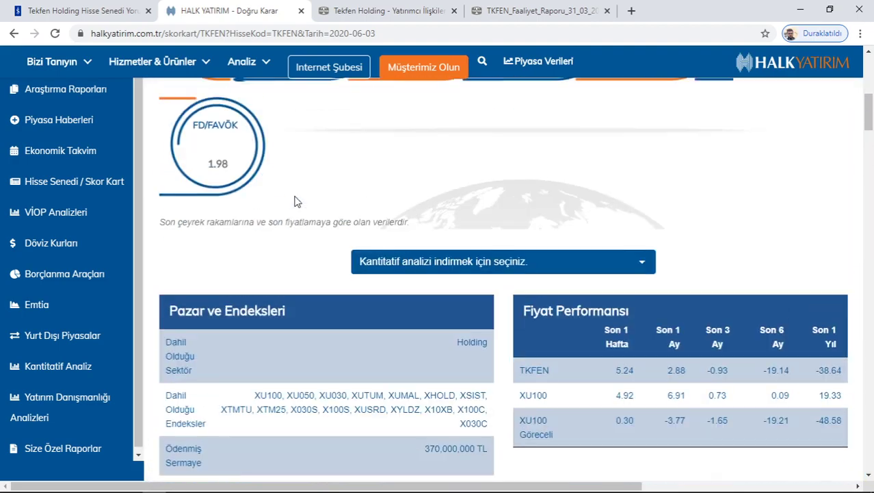
scroll(294, 200, down, 6)
scroll(415, 201, down, 15)
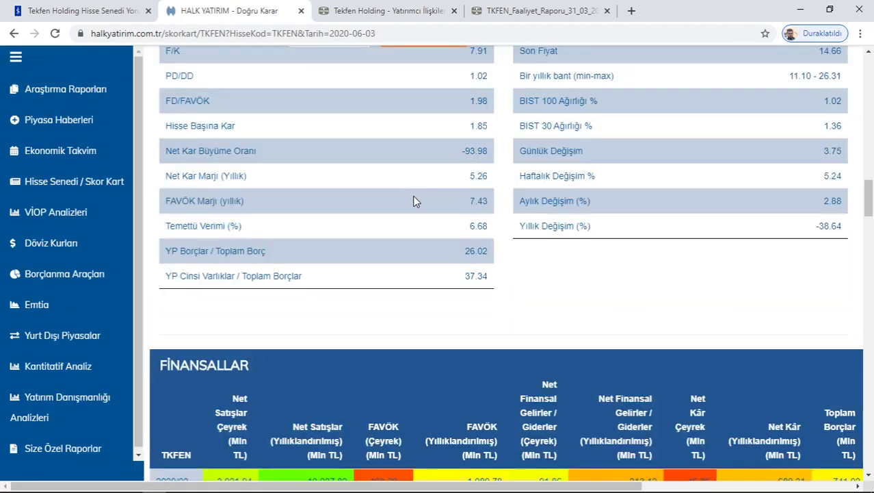
scroll(522, 233, up, 4)
scroll(522, 238, down, 10)
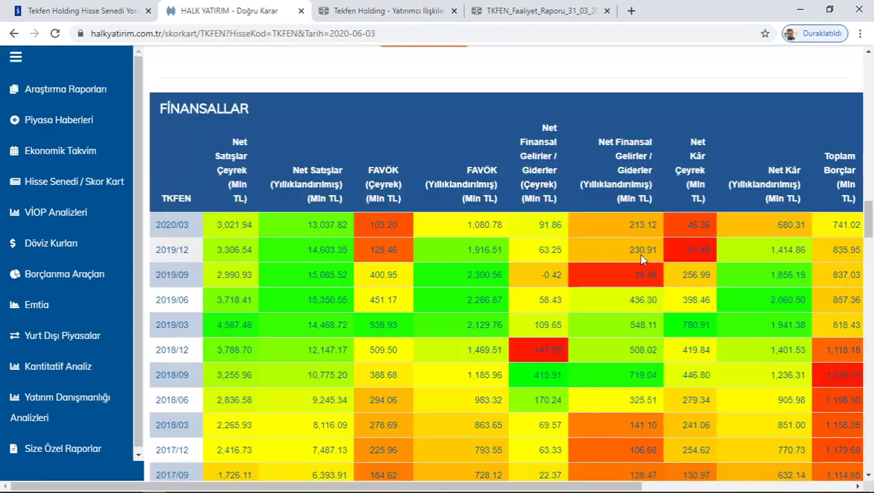
scroll(618, 265, down, 8)
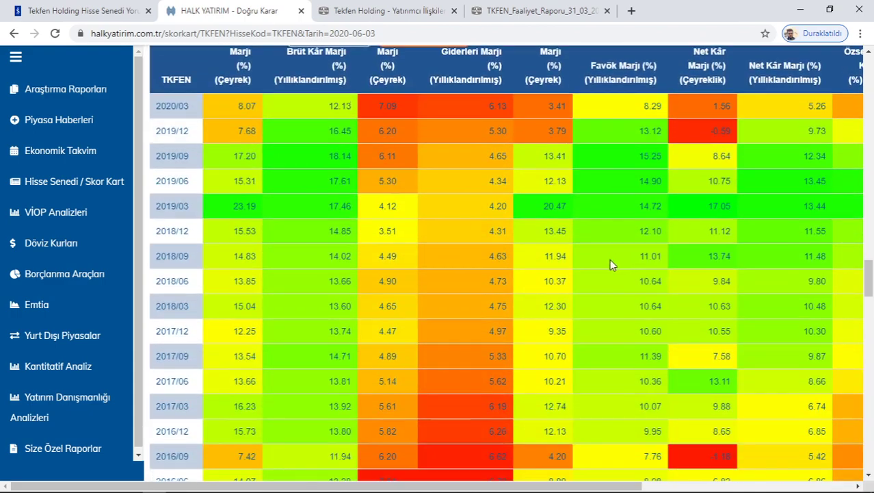
scroll(483, 307, down, 2)
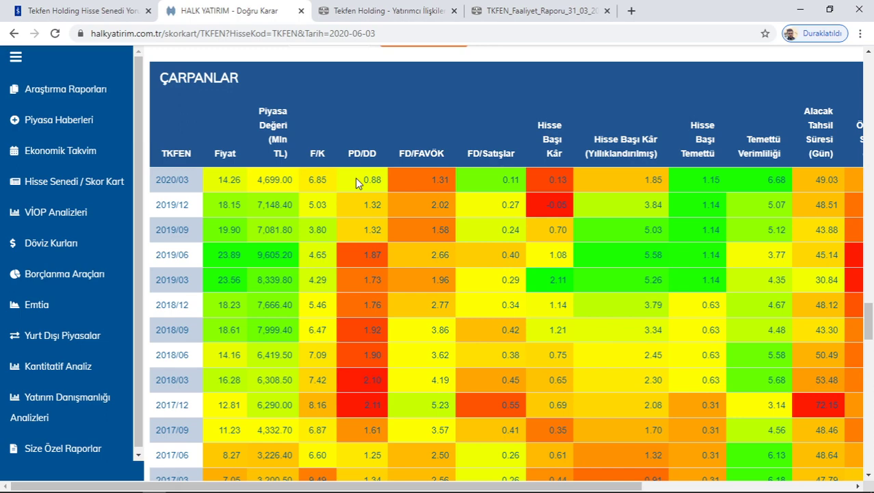
Step: Check the current PD/DD ratio on the İş Yatırım company card and return to Halk Yatırım's multiples
key(ctrl+shift+Tab)
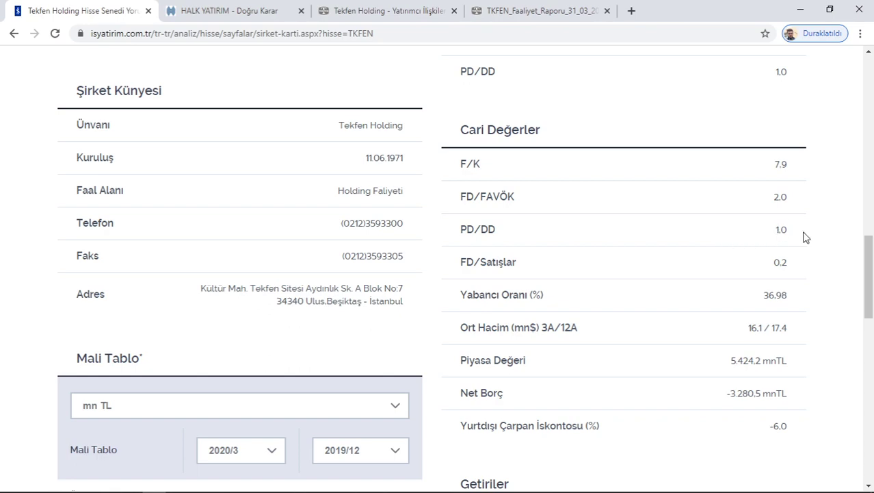
drag(796, 234, 745, 237)
click(236, 12)
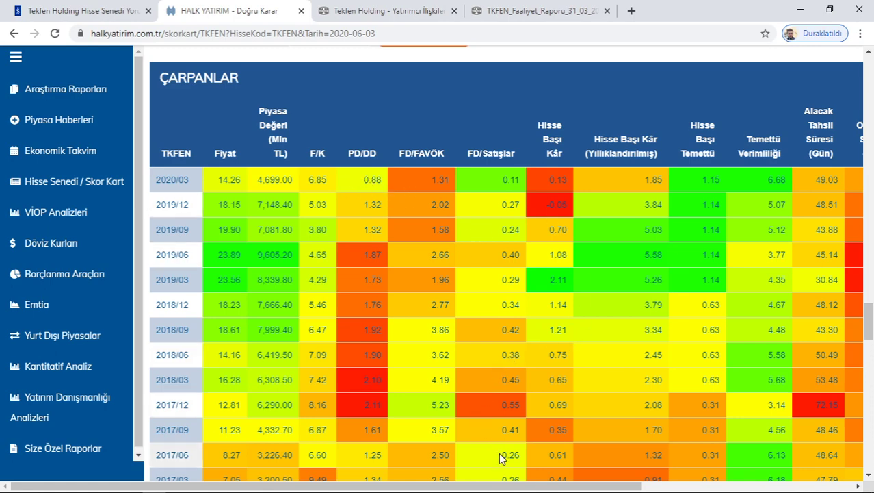
Step: Examine the Alacak Tahsil, Borç Ödeme and Stok Tutma Süresi columns of the ÇARPANLAR table
drag(515, 485, 718, 482)
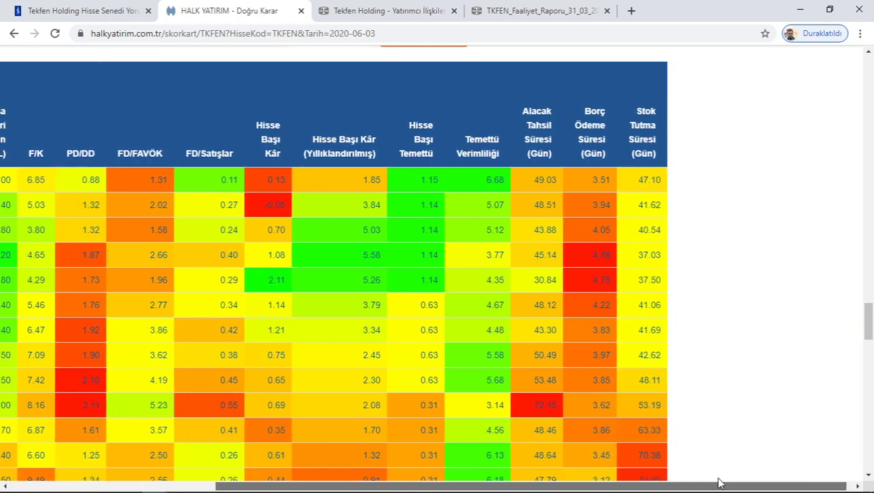
scroll(633, 224, down, 1)
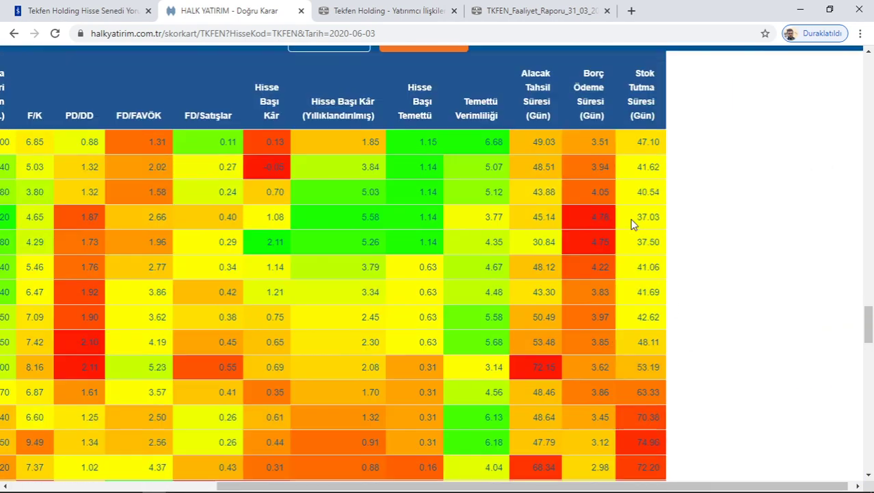
scroll(631, 220, up, 1)
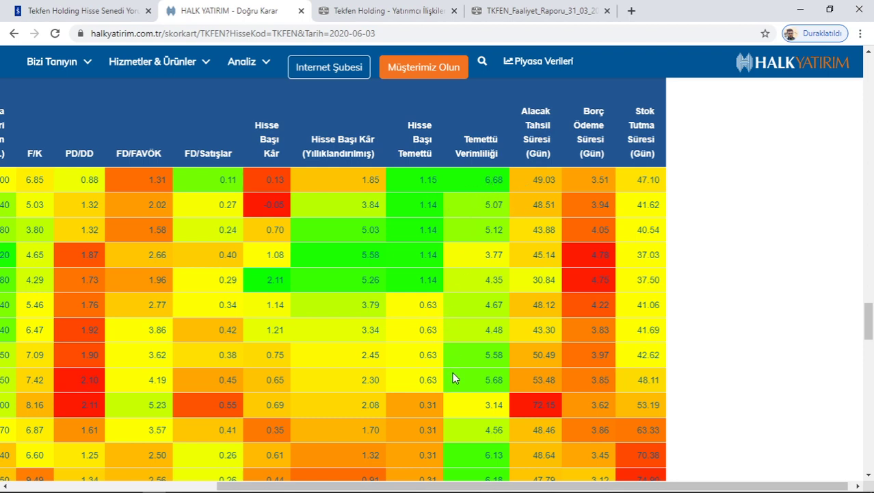
drag(451, 485, 391, 484)
scroll(545, 368, right, 1)
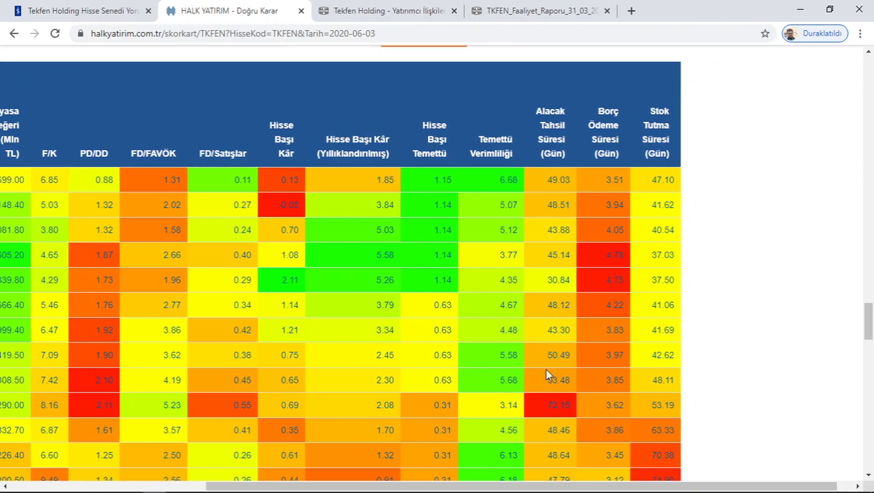
Step: Examine the quarterly margins, Özsermaye Kârlılığı, Aktif Kârlılık and Net Borç ratios in the profitability table
scroll(602, 252, up, 4)
scroll(602, 252, up, 3)
drag(629, 485, 644, 485)
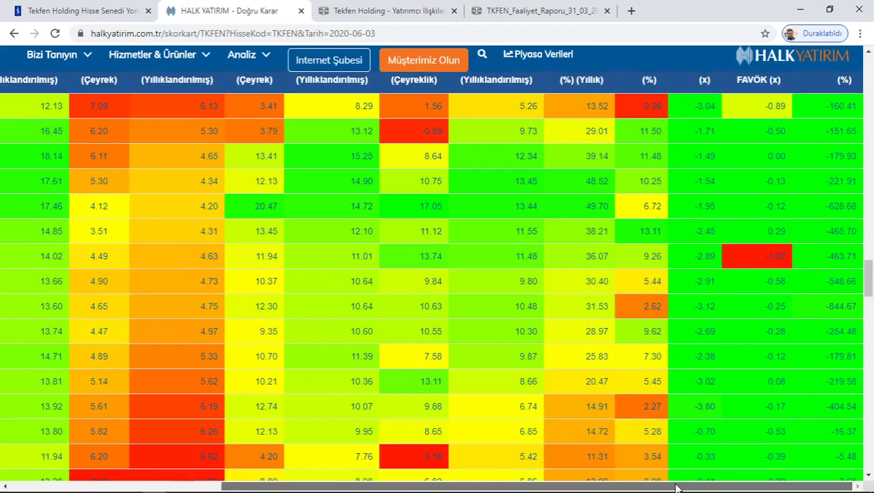
scroll(763, 322, up, 2)
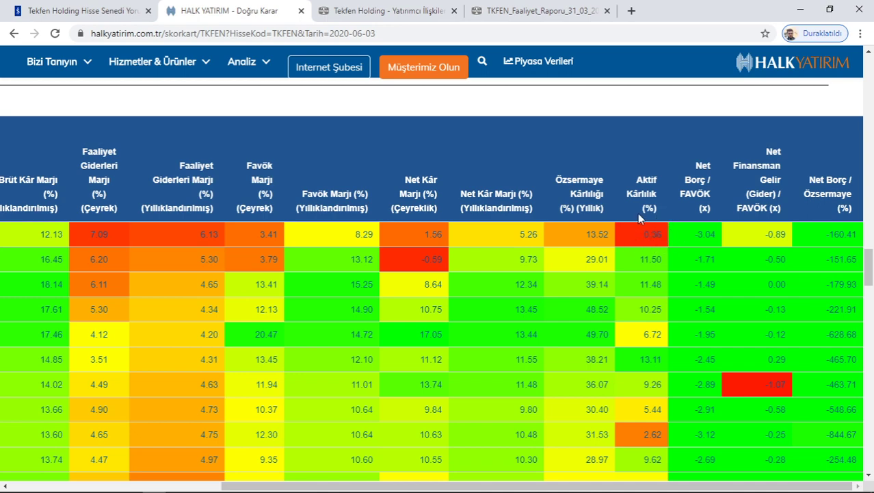
mouse_move(619, 486)
mouse_down()
mouse_move(454, 486)
mouse_move(620, 486)
mouse_up()
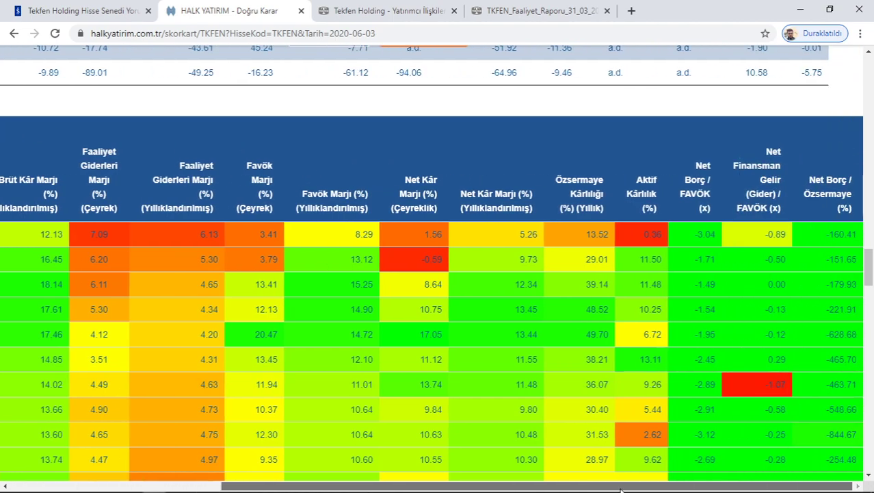
Step: Review the FİNANSALLAR table from Toplam Aktifler, Özkaynaklar and Net Borç back to the Net Satışlar columns
scroll(620, 273, up, 2)
scroll(620, 267, up, 6)
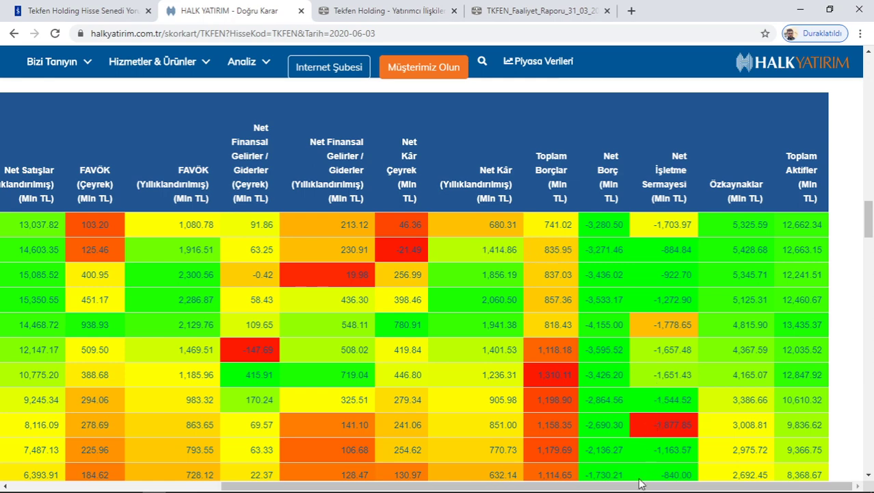
drag(636, 487, 482, 489)
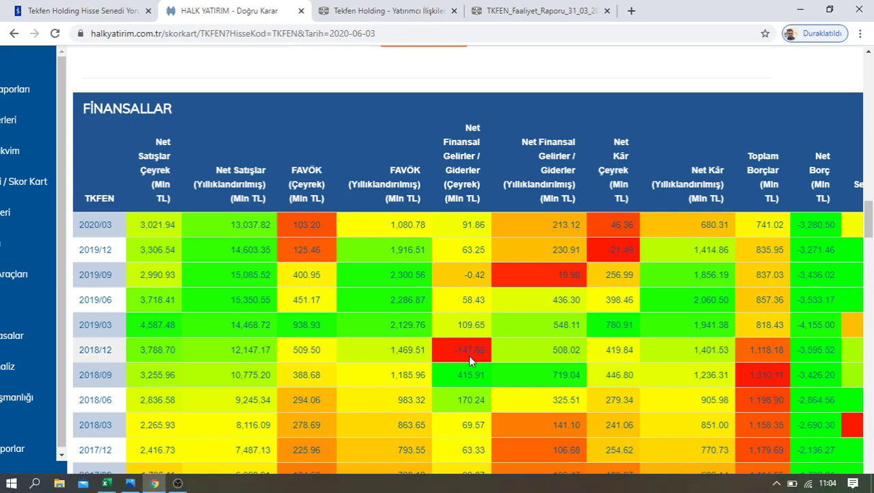
Step: Review the Temel Analiz Verileri, the Endekse Göre Performans Grafiği and the summary indicators of Tekfen Holding
scroll(468, 354, up, 2)
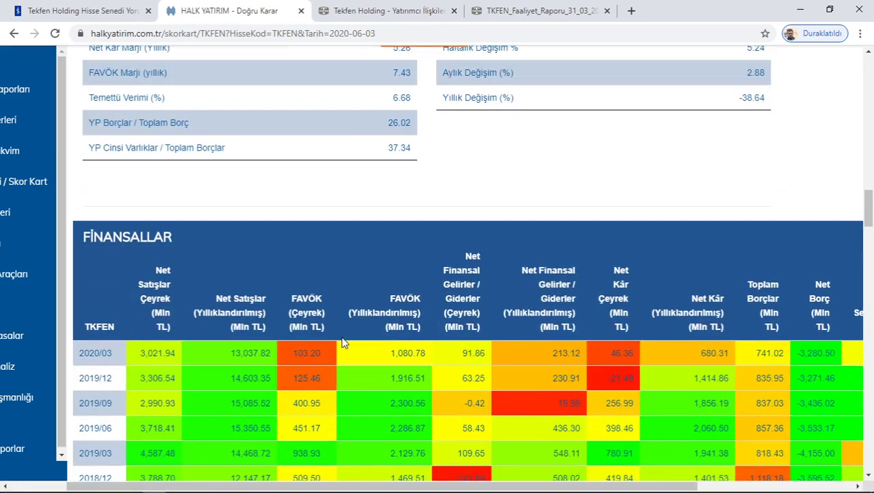
scroll(340, 337, up, 6)
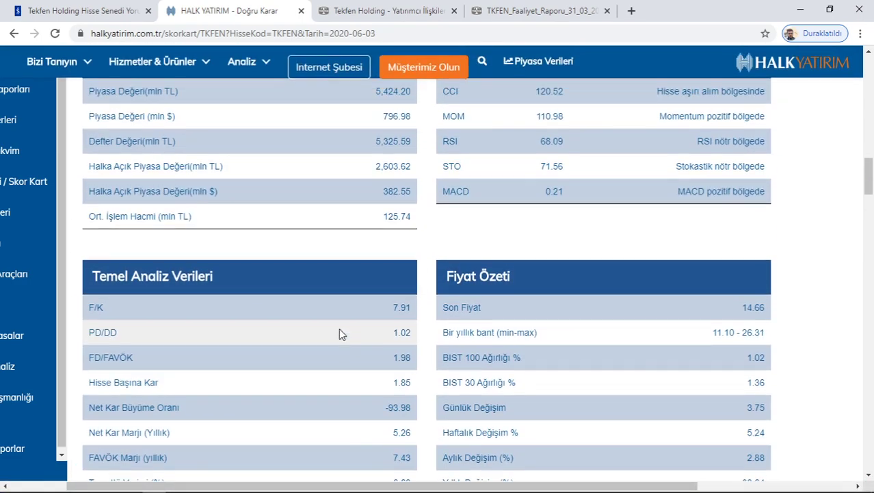
scroll(338, 327, up, 15)
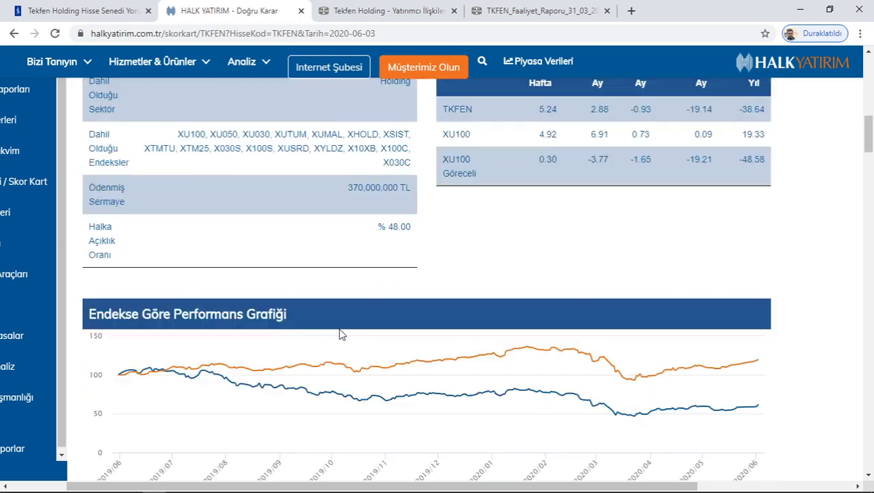
scroll(339, 327, down, 2)
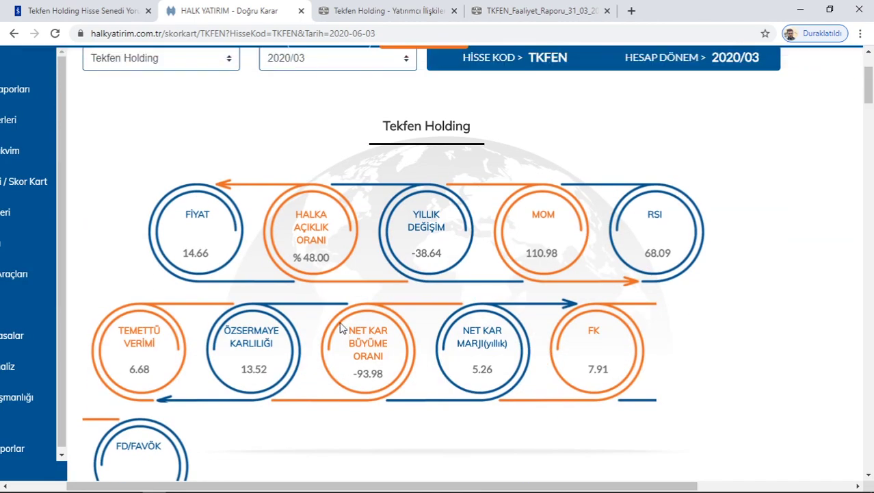
Step: Examine the shareholder breakdown under Ortaklık Yapısı on the İş Yatırım company card
click(110, 8)
scroll(342, 219, down, 7)
scroll(382, 203, down, 5)
scroll(435, 193, up, 3)
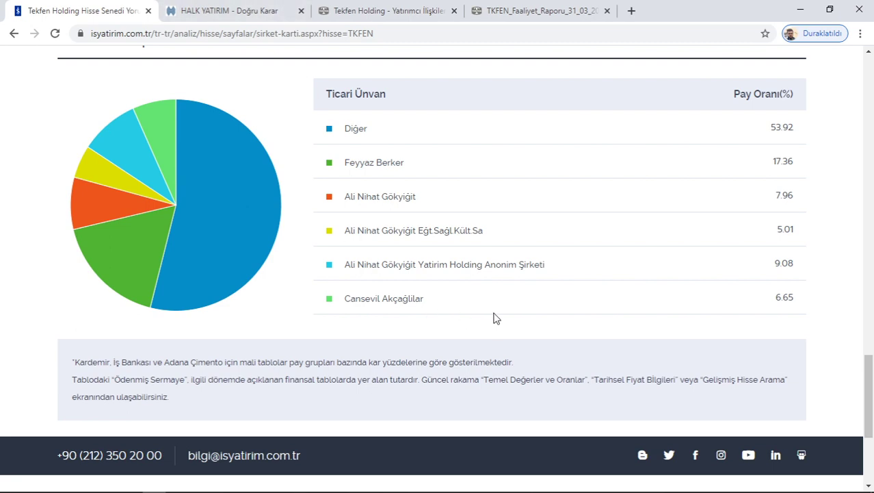
Step: Check Halk Yatırım's summary indicators, Pazar ve Endeksleri and Fiyat Performansı for TKFEN
click(212, 8)
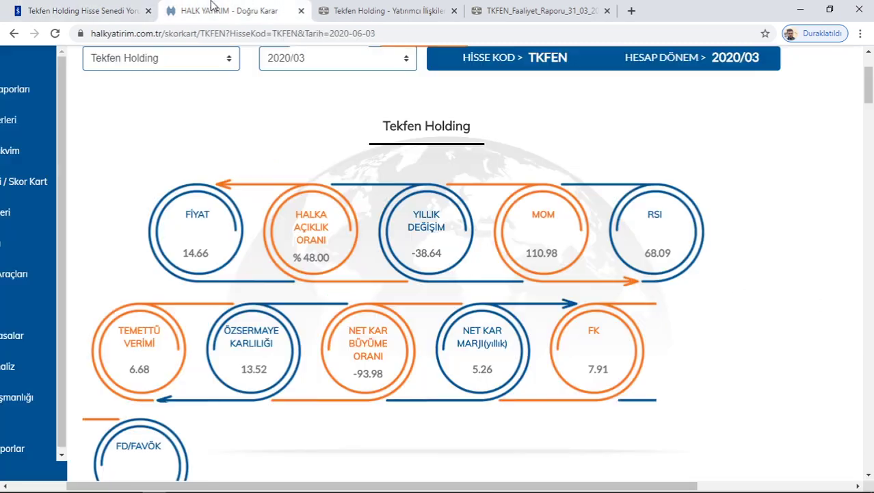
scroll(379, 292, up, 2)
scroll(370, 284, down, 7)
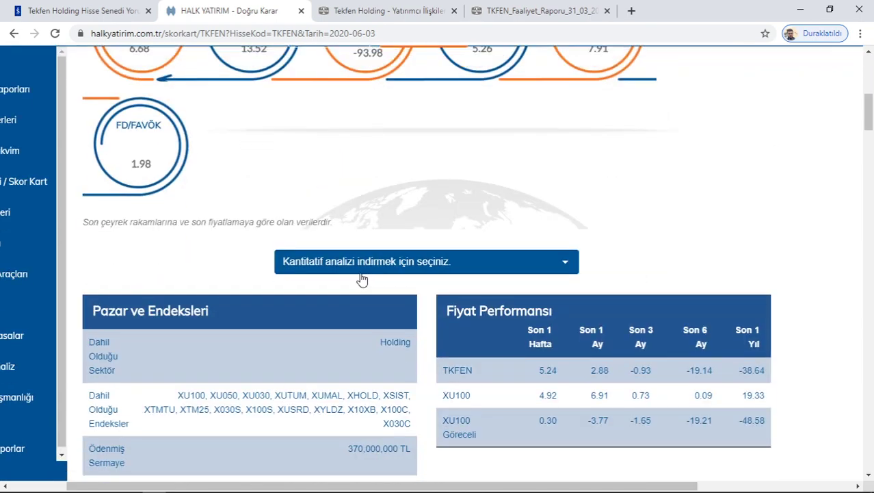
scroll(365, 278, up, 3)
Step: Compare the Net Kâr of 2020/3 and 2019/12 in the Mali Tablo section of the İş Yatırım company card
click(76, 7)
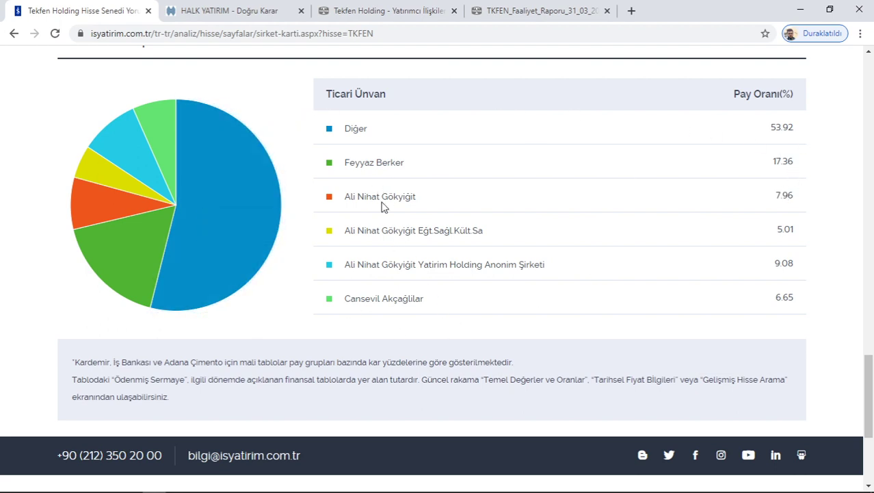
scroll(484, 282, up, 5)
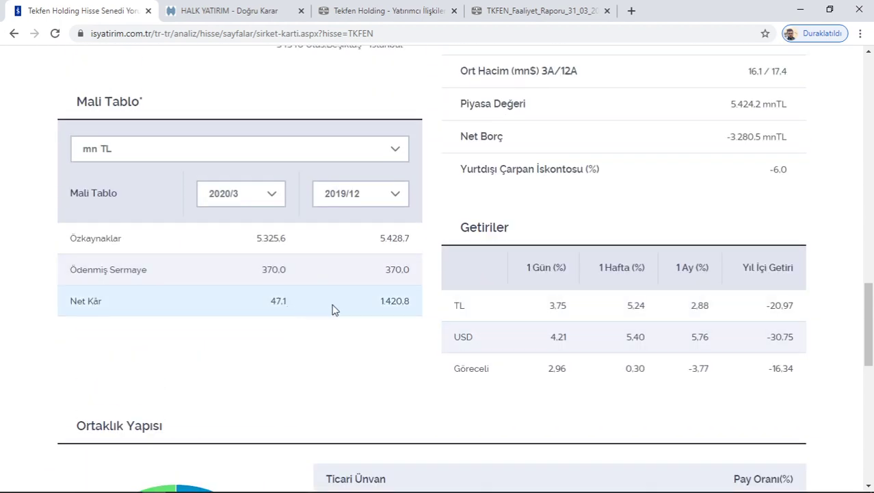
drag(412, 309, 358, 307)
click(359, 308)
double_click(286, 299)
click(269, 356)
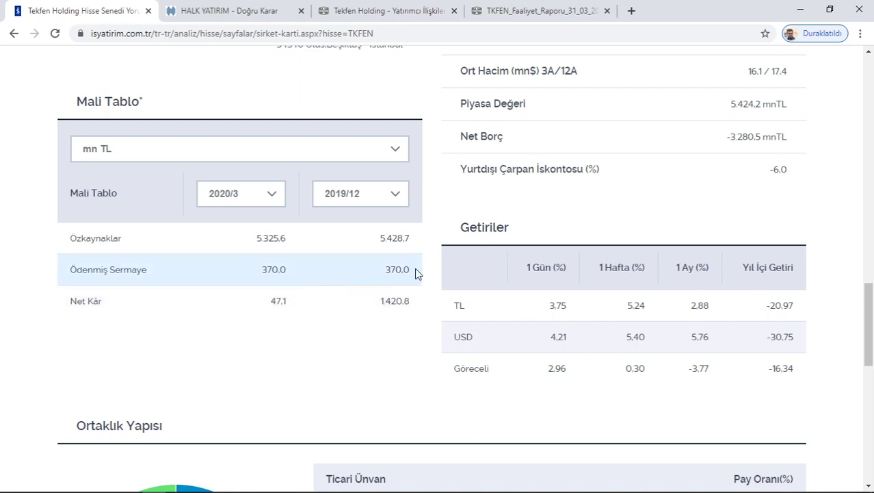
Step: Compare the Özkaynaklar of 2020/3 and 2019/12 in the Mali Tablo section
drag(415, 239, 376, 241)
drag(292, 248, 246, 241)
click(263, 257)
scroll(660, 234, up, 3)
scroll(660, 234, up, 1)
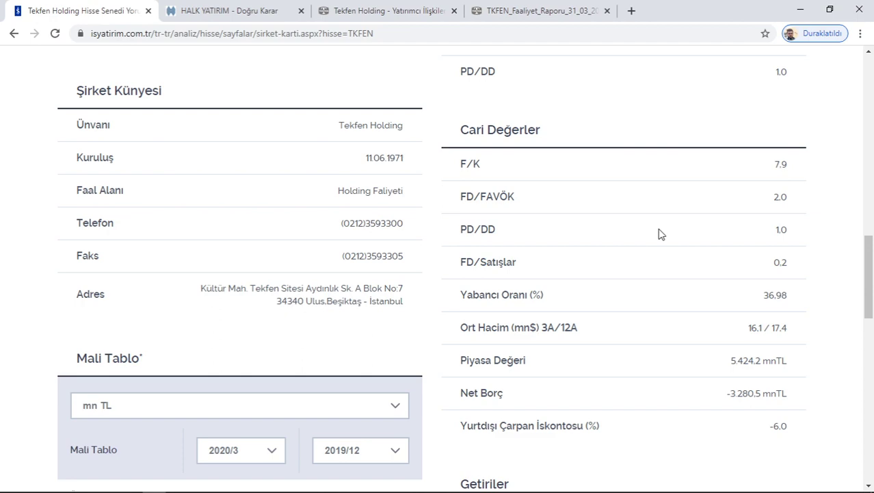
Step: Display the 2019 figures in the Özet Finansal Göstergeler section of the company card
scroll(739, 215, up, 1)
scroll(734, 230, down, 2)
scroll(807, 240, up, 6)
scroll(792, 240, down, 2)
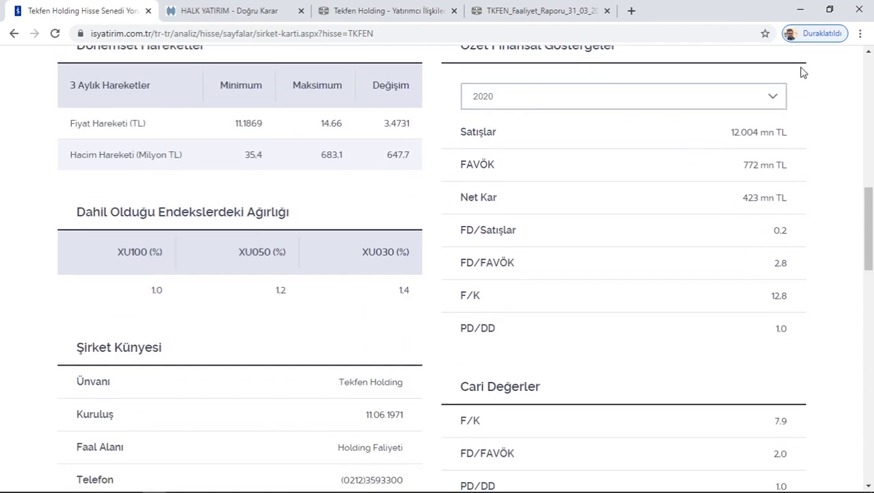
click(761, 93)
click(598, 202)
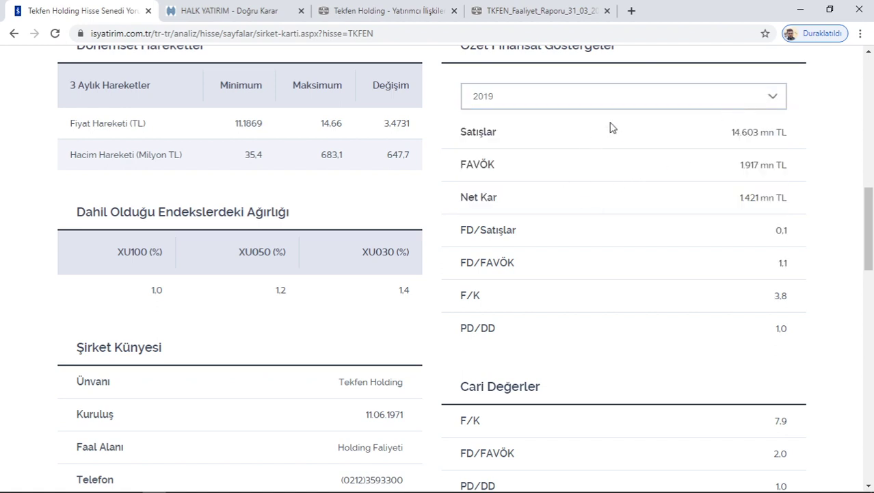
click(743, 104)
click(626, 208)
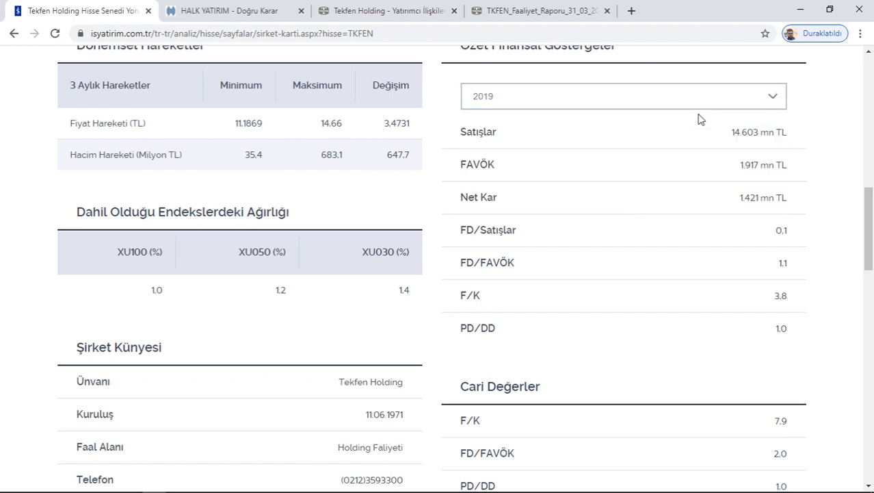
click(755, 99)
click(841, 208)
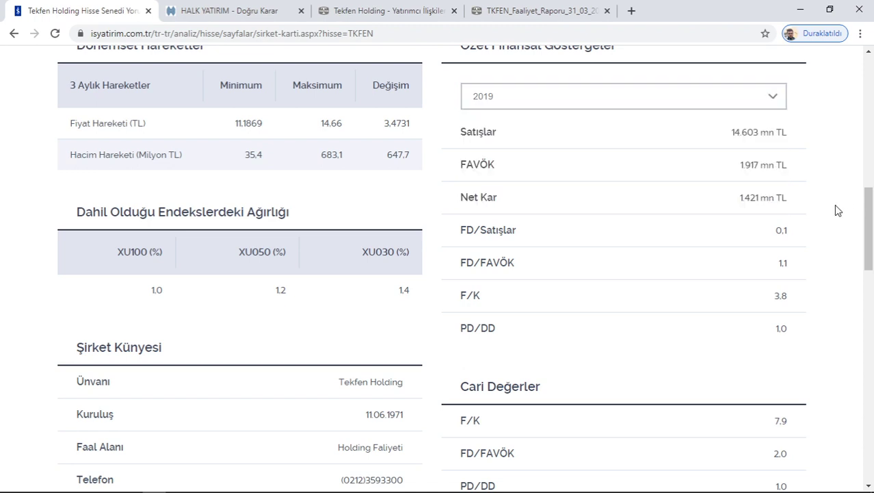
Step: Check the PD/DD and F/K ratios of 2019 in Özet Finansal Göstergeler
drag(796, 331, 746, 352)
click(761, 335)
click(746, 351)
click(803, 285)
drag(797, 301, 720, 304)
click(807, 303)
Step: Switch Özet Finansal Göstergeler to 2020 and examine that year's F/K ratio
click(759, 104)
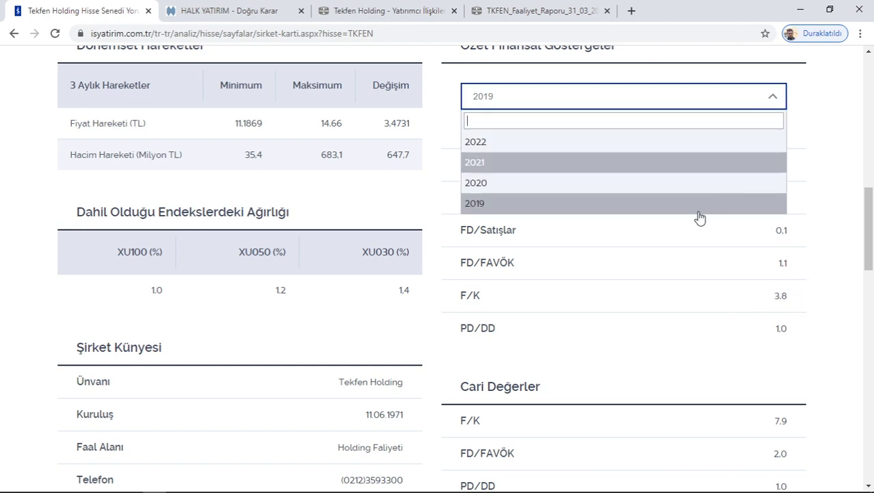
click(525, 184)
drag(794, 296, 716, 309)
click(715, 309)
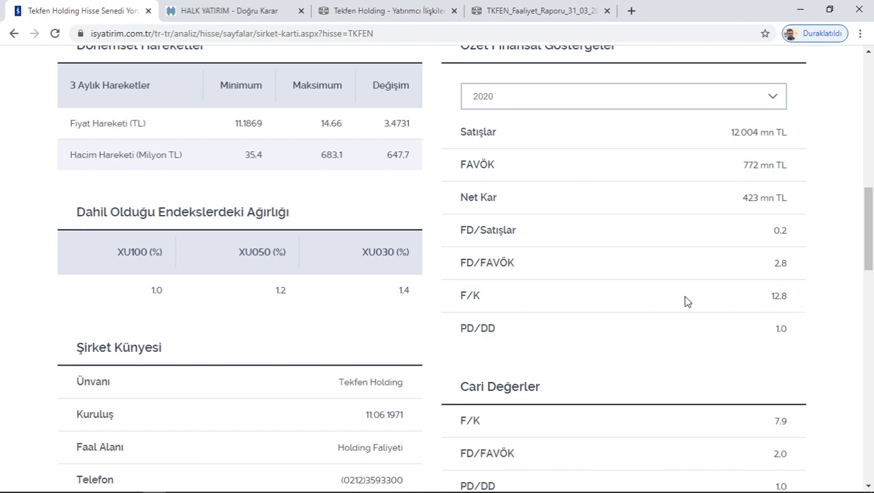
drag(801, 302, 752, 297)
click(739, 313)
drag(806, 299, 753, 299)
click(737, 321)
triple_click(771, 298)
click(739, 326)
drag(794, 295, 765, 298)
click(738, 323)
drag(792, 294, 749, 307)
click(776, 313)
double_click(775, 293)
click(621, 277)
Step: Compare the Satışlar, FAVÖK and Net Kar of 2019 and 2020 by alternating the year in Özet Finansal Göstergeler
scroll(630, 274, up, 1)
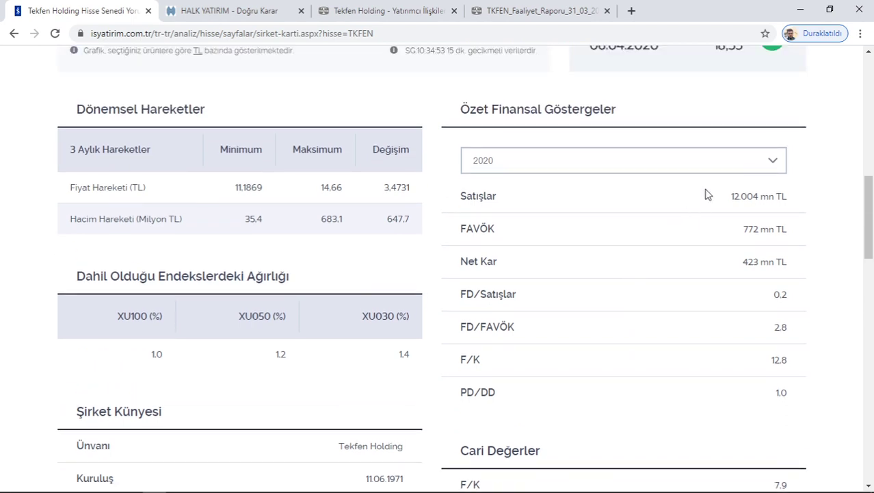
click(767, 162)
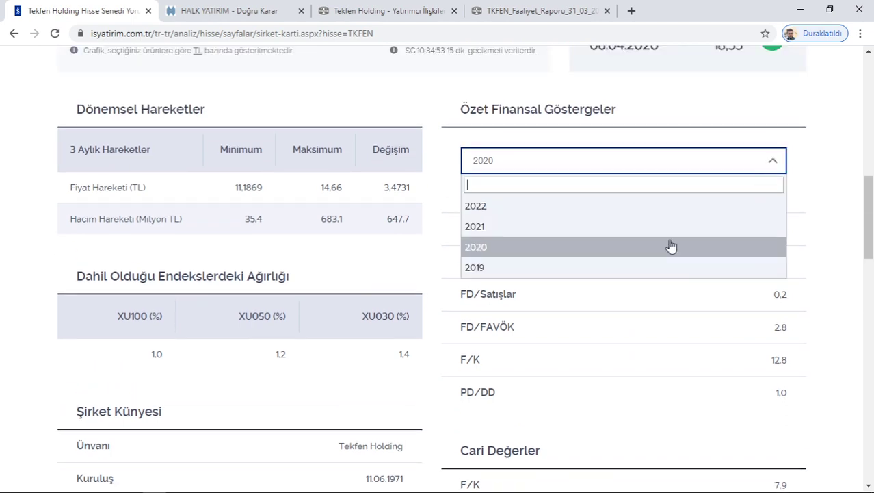
click(658, 274)
drag(730, 196, 663, 201)
click(781, 160)
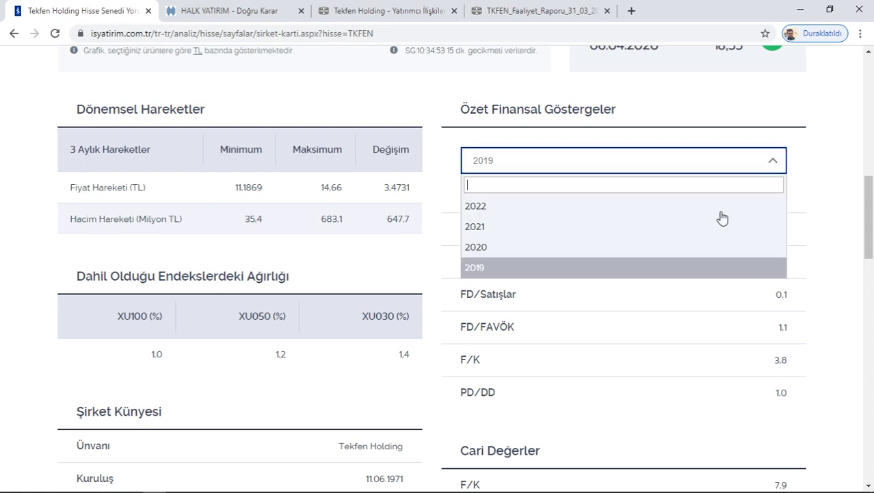
click(635, 248)
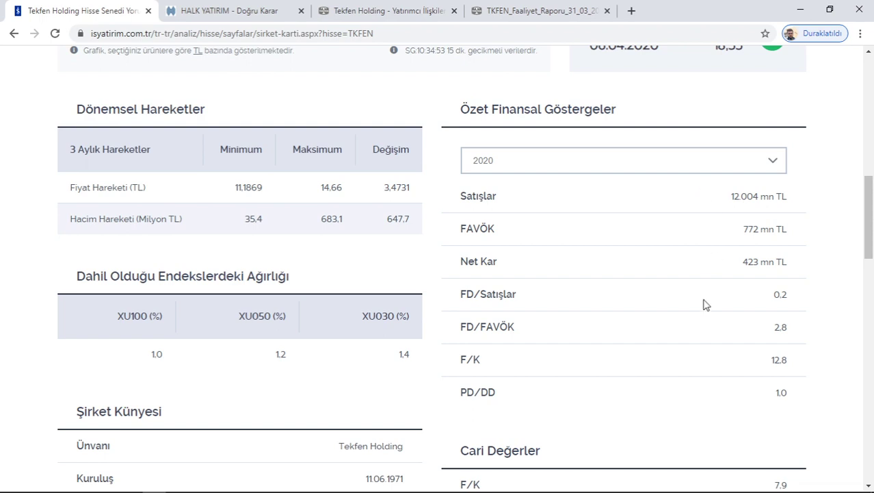
click(761, 162)
click(692, 275)
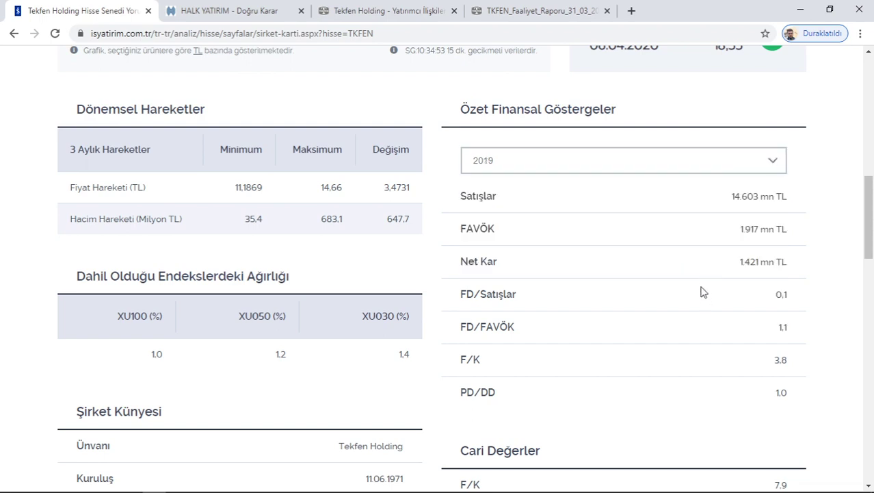
click(773, 173)
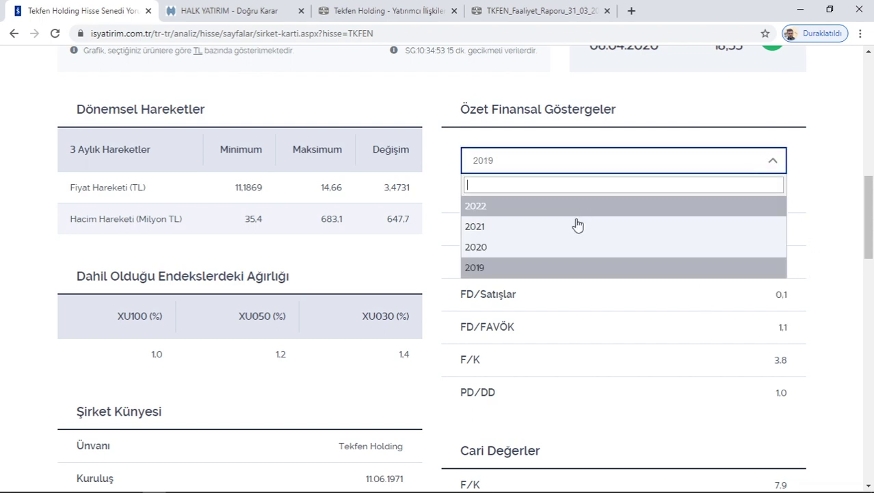
click(553, 252)
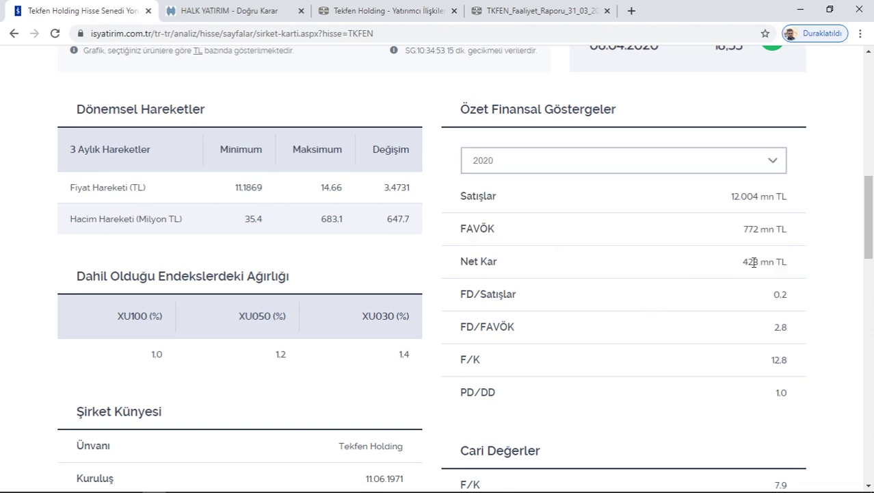
Step: Check the 2020 Net Kar in Özet Finansal Göstergeler
drag(799, 265, 696, 260)
click(677, 283)
drag(806, 255, 701, 262)
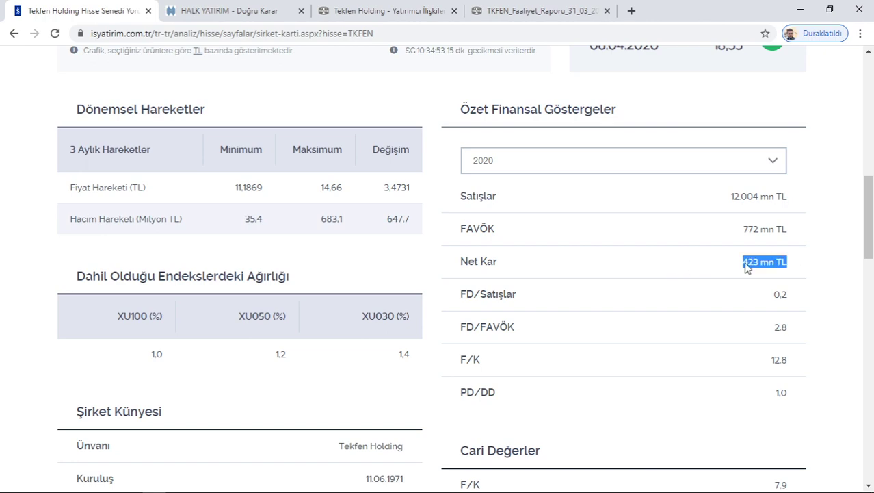
click(850, 269)
scroll(400, 114, up, 8)
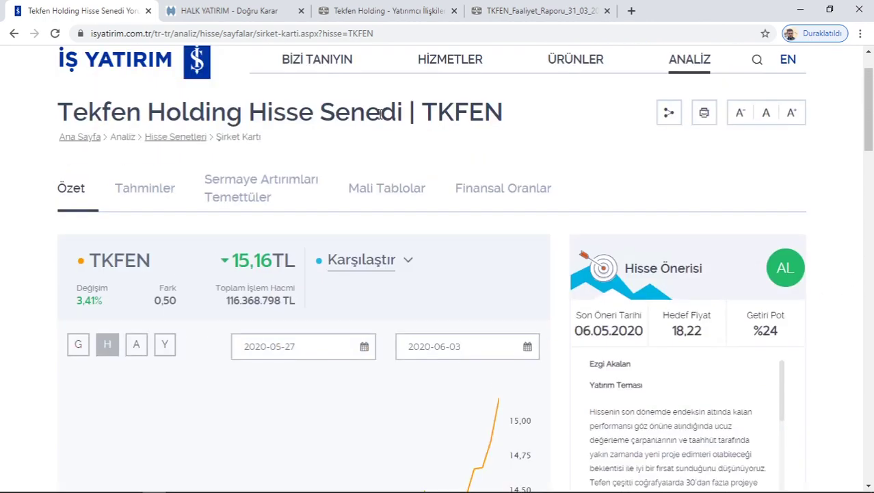
scroll(376, 113, down, 5)
click(107, 482)
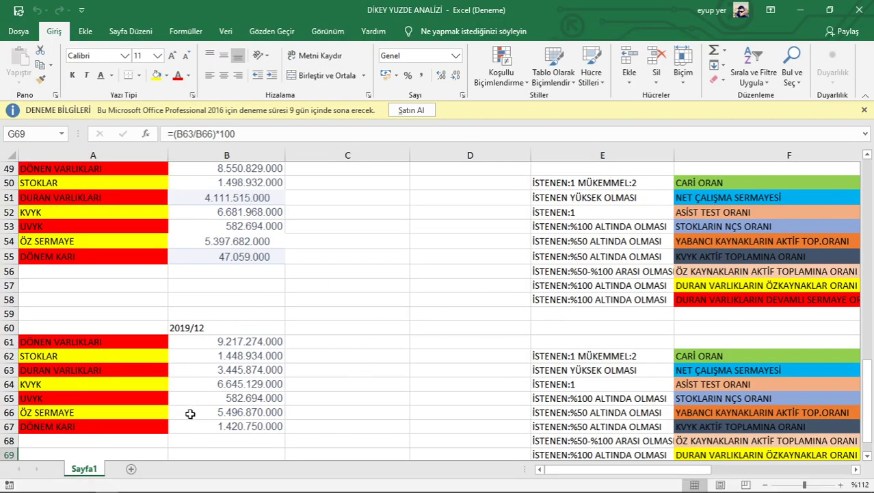
mouse_move(125, 488)
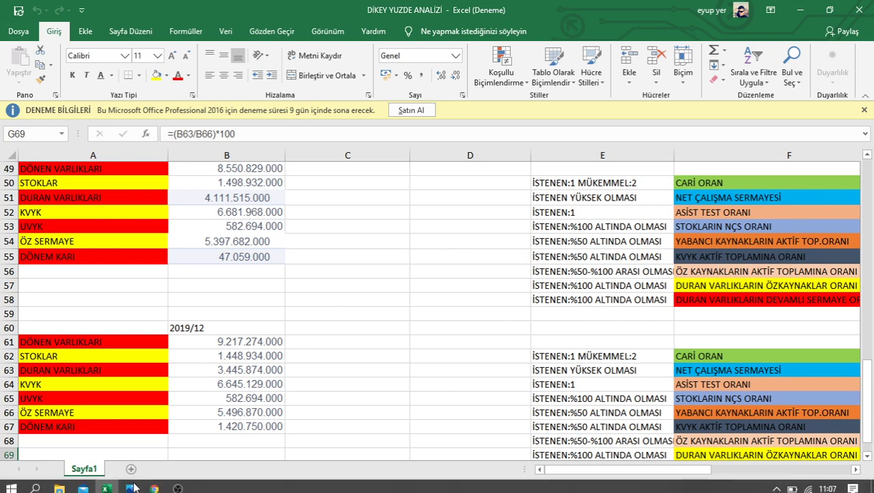
click(157, 483)
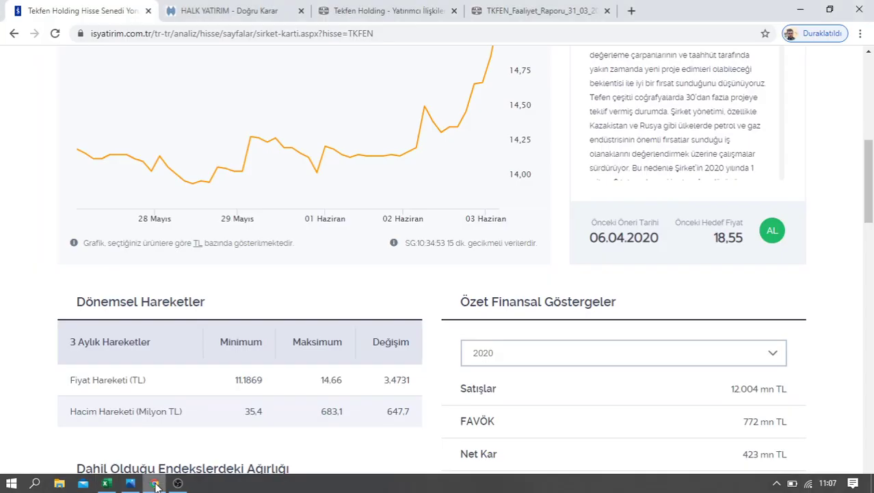
Step: Go to the Halk Yatırım site and open its Kantitatif Analiz report list
click(236, 8)
scroll(198, 236, up, 4)
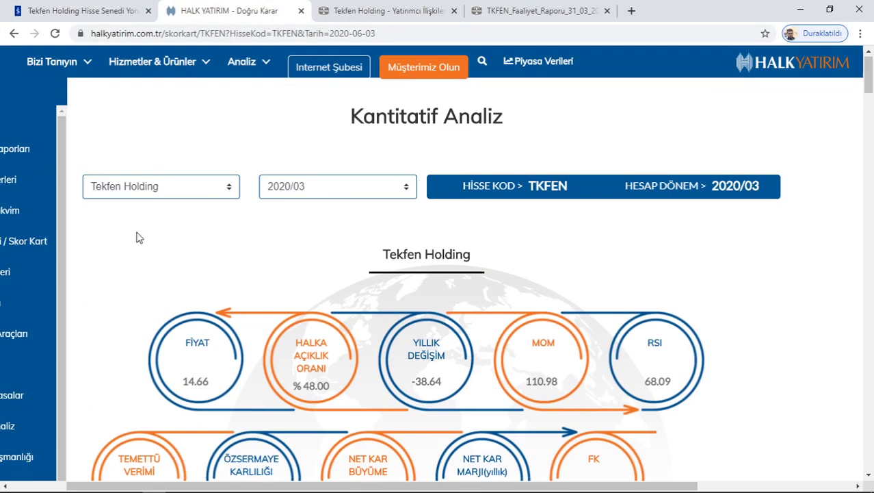
mouse_move(35, 383)
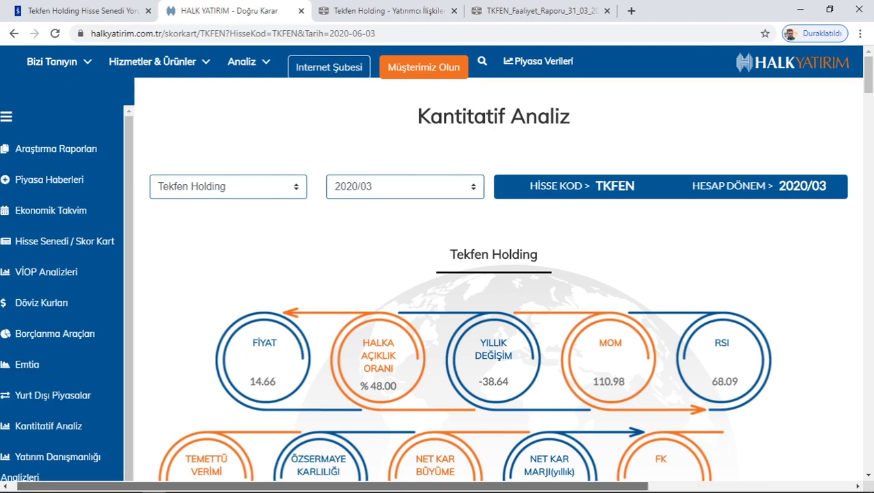
scroll(62, 392, down, 1)
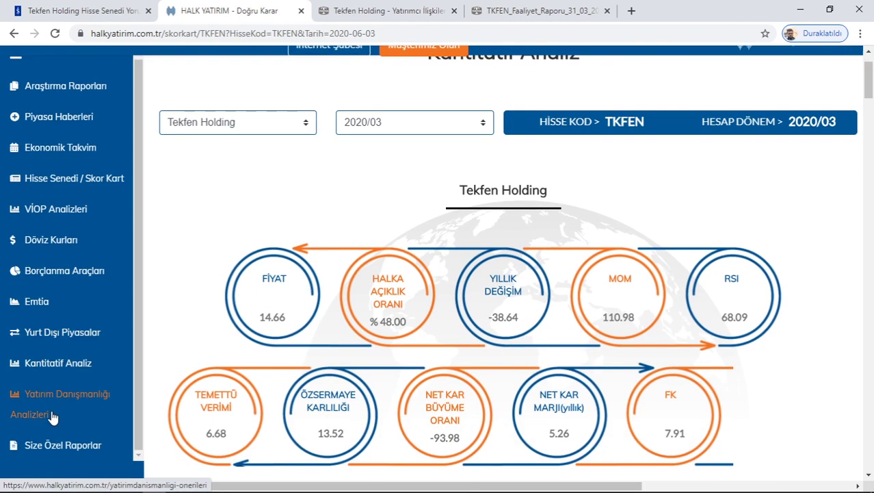
click(28, 364)
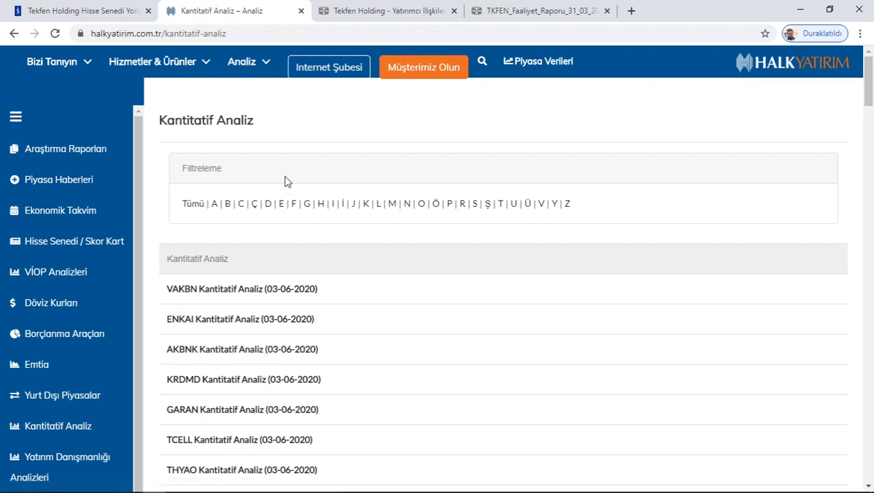
Step: Filter the Kantitatif Analiz list by the letter T and open the TKFEN report dated 02-06-2020
click(500, 205)
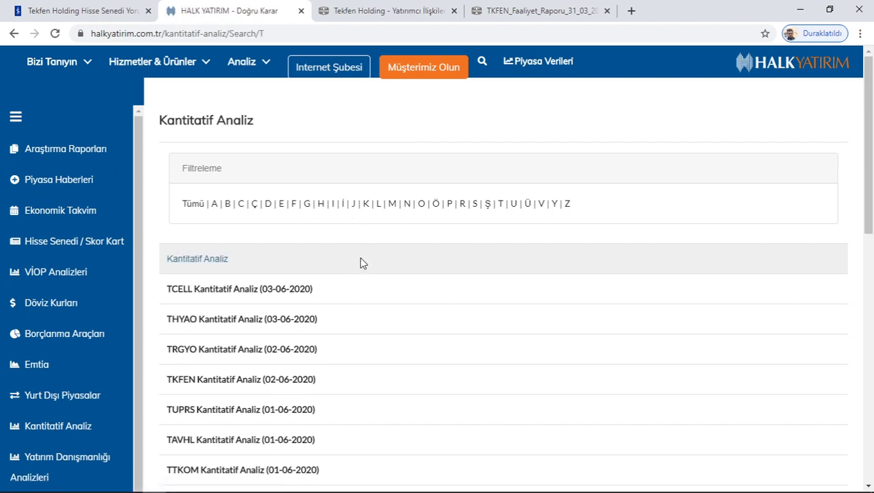
scroll(360, 264, down, 1)
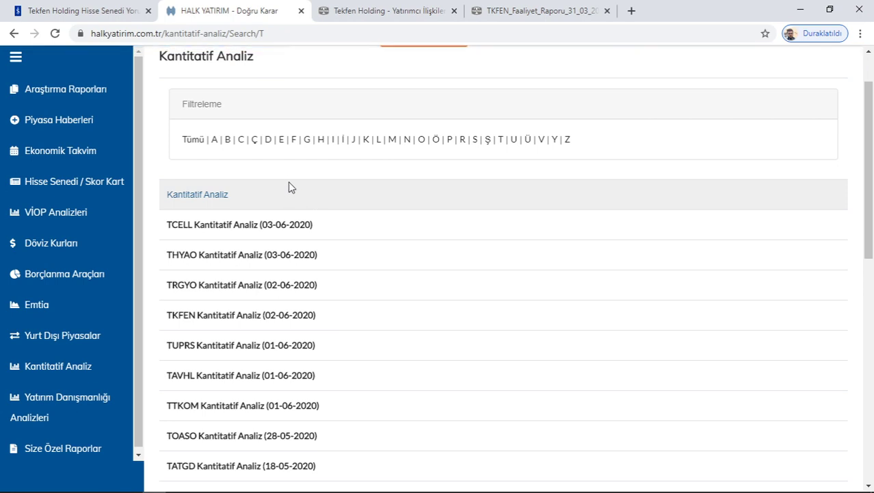
scroll(289, 188, down, 1)
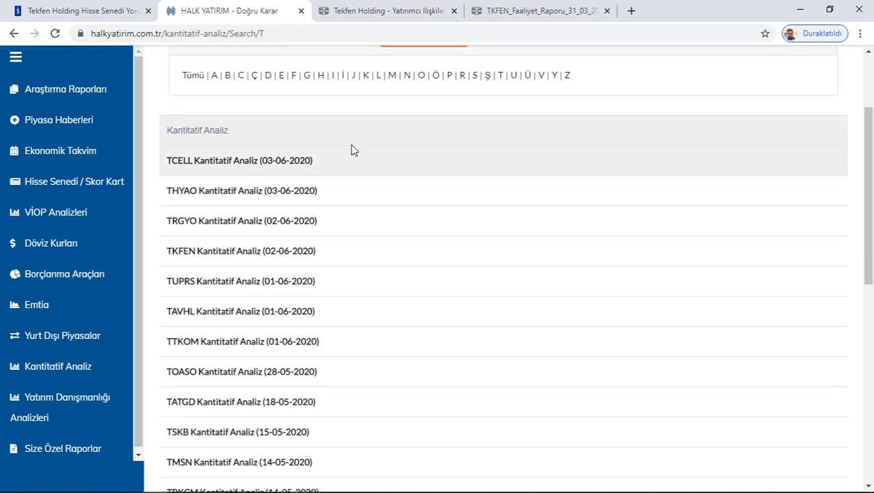
click(502, 77)
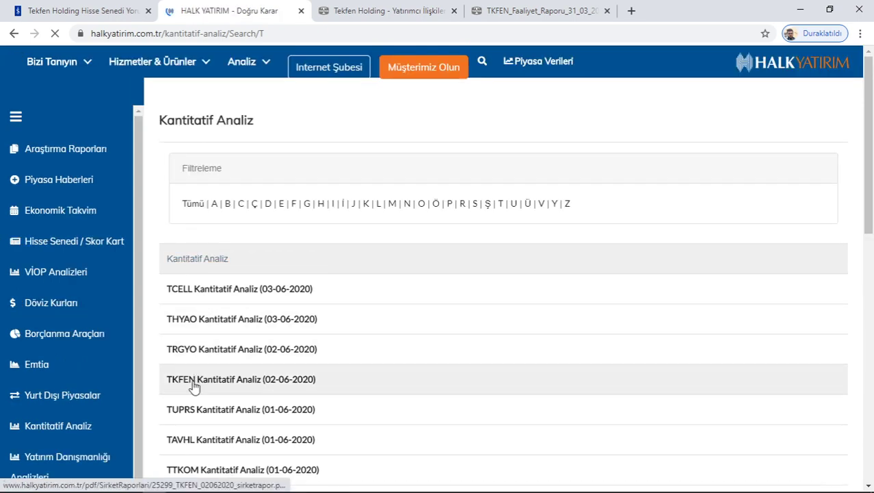
click(194, 386)
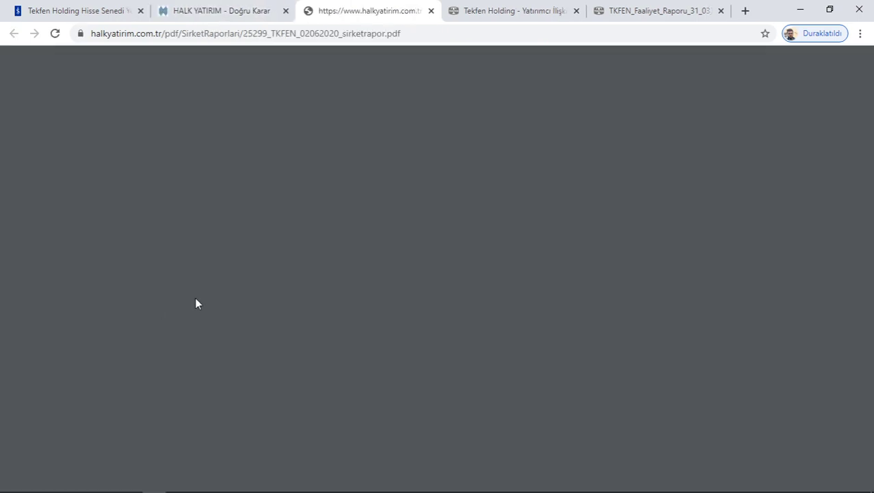
Step: Read the company notes and the Net Satışları ve Kârı Azaldı commentary in the TKFEN report
scroll(221, 233, down, 1)
scroll(224, 232, down, 1)
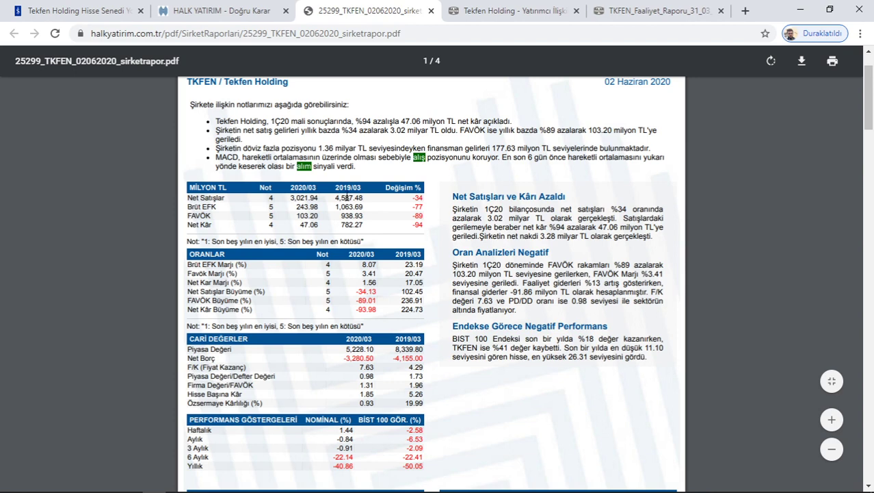
scroll(485, 242, down, 1)
drag(451, 150, 564, 96)
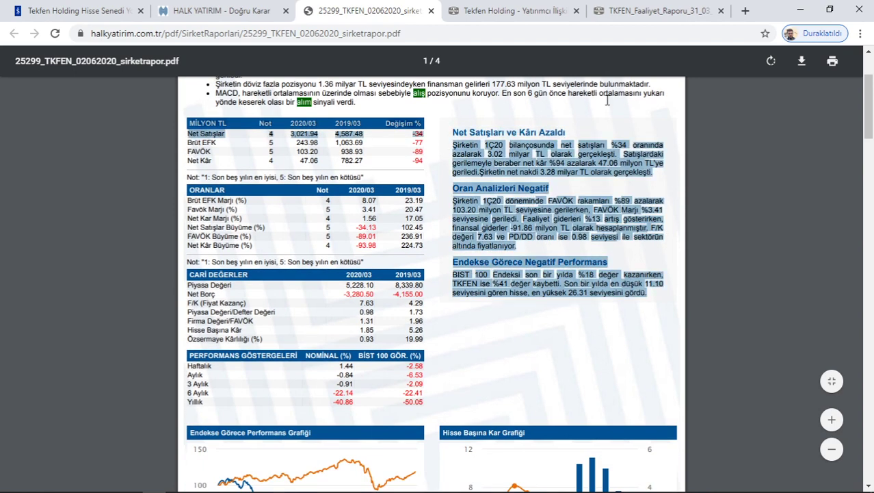
click(623, 122)
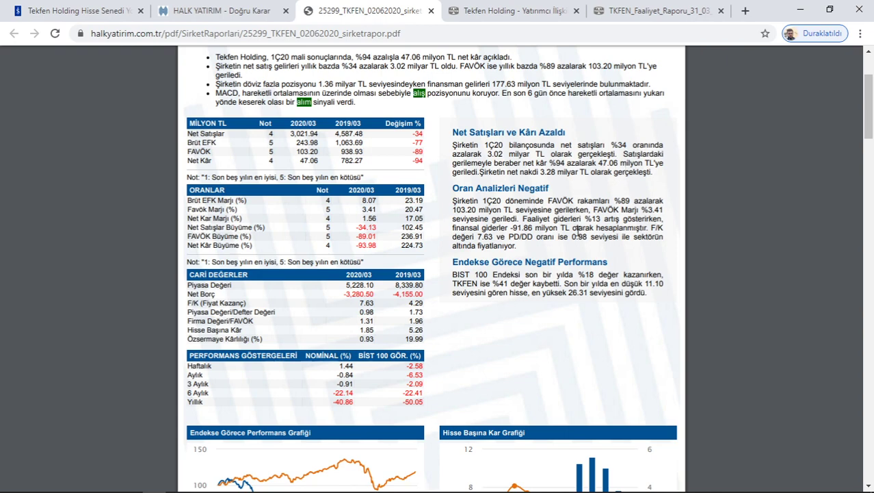
Step: Read the Oran Analizleri Negatif commentary and look over the report's Oranlar table
scroll(599, 236, down, 1)
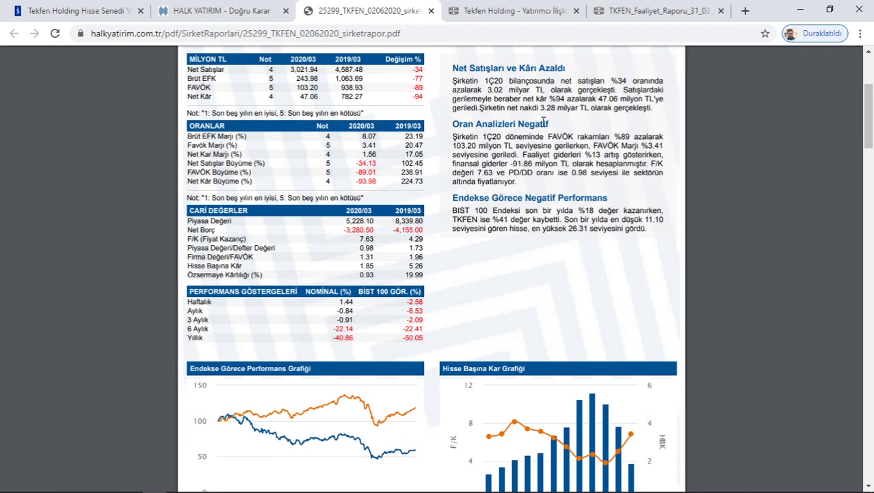
double_click(517, 121)
click(599, 115)
scroll(400, 247, down, 2)
scroll(307, 240, up, 3)
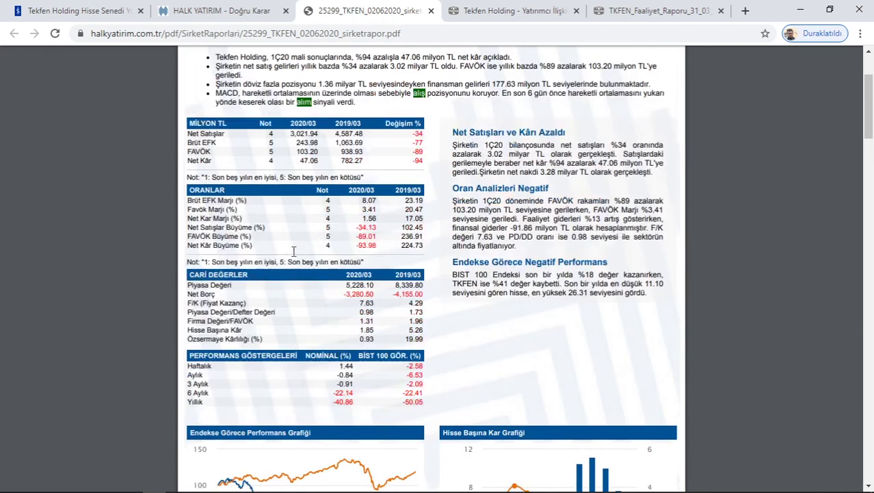
scroll(278, 287, down, 2)
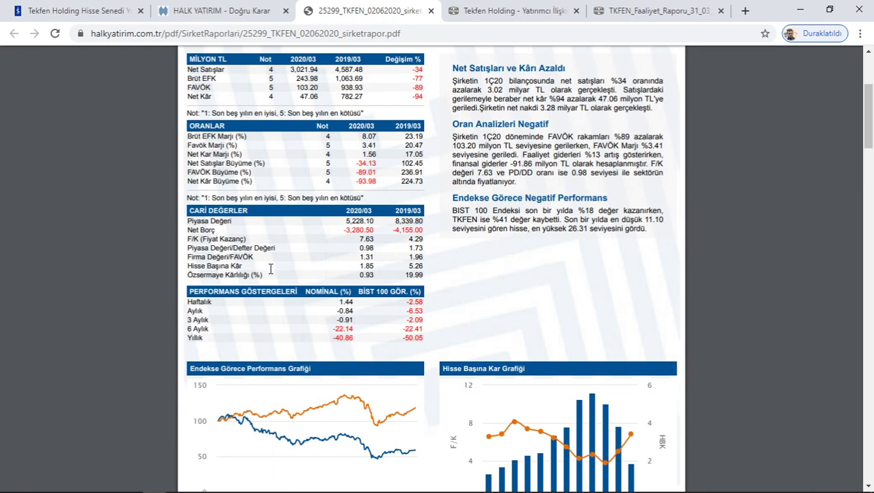
Step: Examine the 2020/03 Piyasa Değeri and Net Borç in the report's Cari Değerler table
drag(378, 226, 318, 234)
click(316, 238)
double_click(349, 222)
click(331, 264)
drag(381, 235, 340, 258)
click(341, 242)
click(337, 258)
click(340, 257)
Step: Compare the F/K ratios of 2020/03 and 2019/03 in the Cari Değerler table
mouse_move(372, 117)
triple_click(409, 244)
click(345, 257)
drag(424, 240, 370, 240)
click(372, 249)
drag(377, 244, 323, 249)
click(328, 284)
Step: Check the 2019/03 Hisse Başına Kâr in Cari Değerler and return to the report's upper tables
drag(428, 269, 415, 259)
click(338, 270)
scroll(399, 288, up, 1)
scroll(399, 288, up, 2)
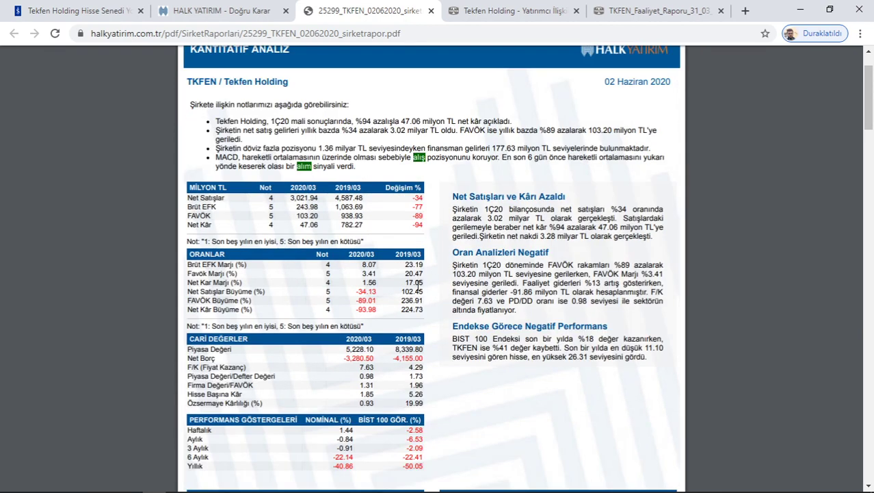
Step: Compare the 2020/03 and 2019/03 Net Satışlar in the report's Milyon TL table
scroll(405, 272, down, 1)
drag(364, 134, 285, 133)
click(293, 169)
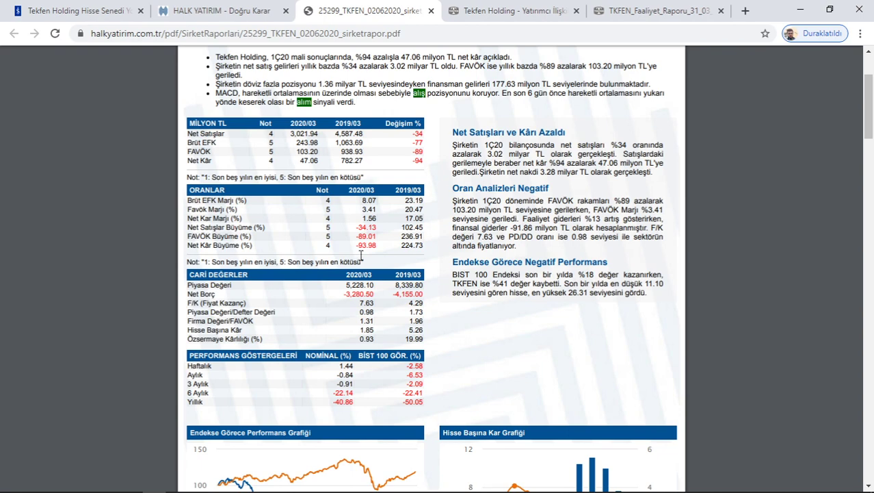
Step: Compare the 2020/03 and 2019/03 Net Kâr in the Milyon TL table
drag(373, 161, 286, 161)
click(302, 159)
click(286, 162)
drag(368, 164, 291, 169)
click(291, 169)
drag(373, 160, 295, 163)
click(375, 168)
Step: Read the Sektörel Analiz commentary on Tekfen's F/K and PD/DD ratios and check its row in the Sektörel Oranlar Sanayi table
scroll(479, 225, down, 5)
scroll(508, 247, down, 10)
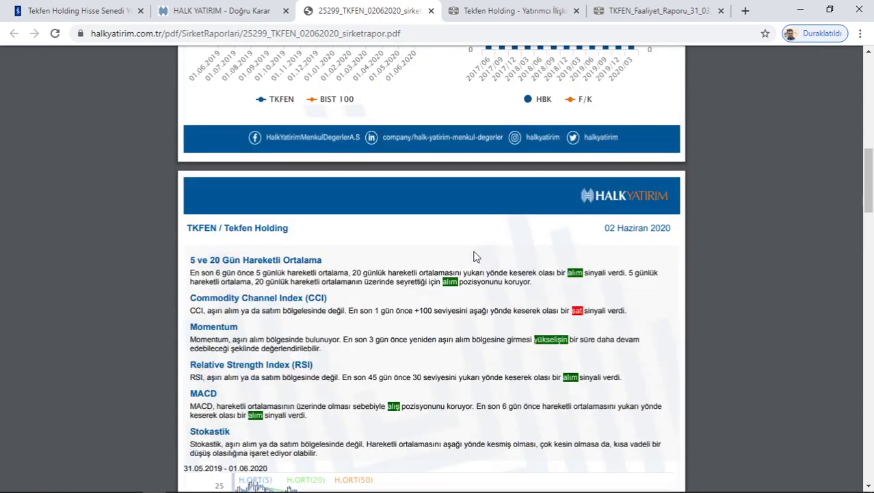
scroll(471, 247, down, 7)
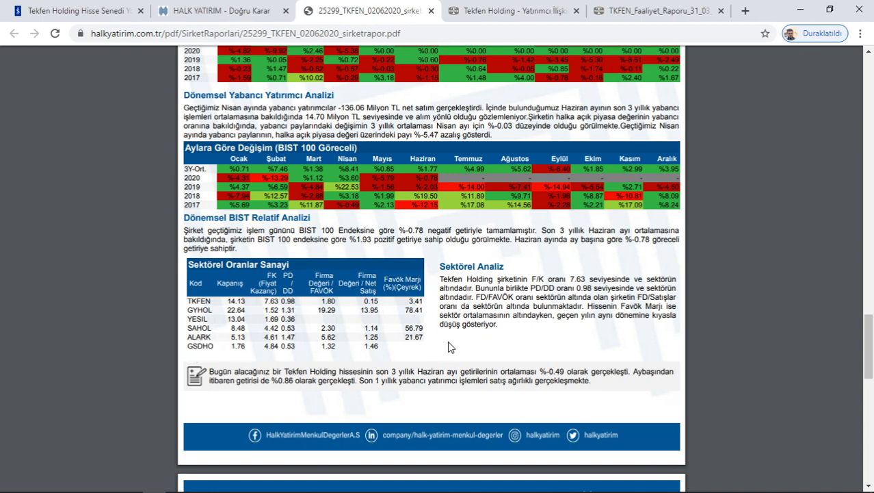
drag(442, 266, 525, 263)
click(540, 273)
drag(470, 287, 518, 283)
click(547, 270)
drag(472, 301, 409, 296)
click(515, 343)
Step: Look over the monthly change tables and sector ratios again, and return to the report's first page
scroll(509, 311, down, 5)
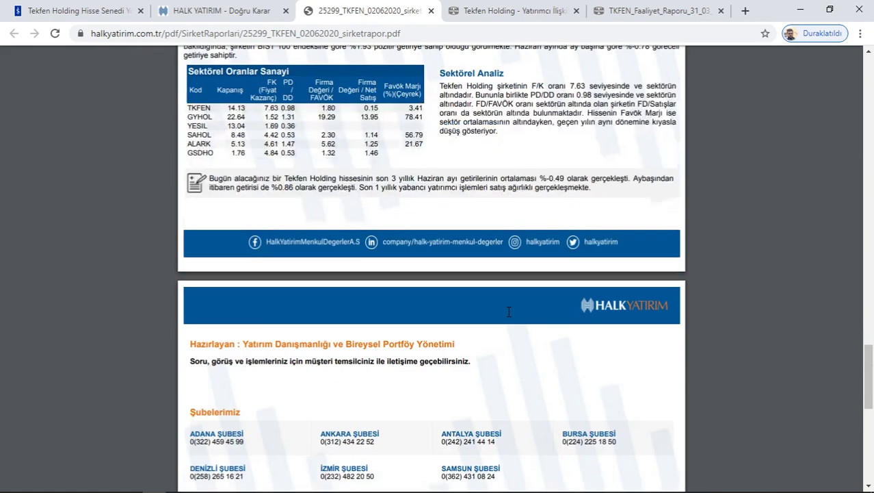
scroll(508, 309, up, 6)
scroll(508, 309, up, 3)
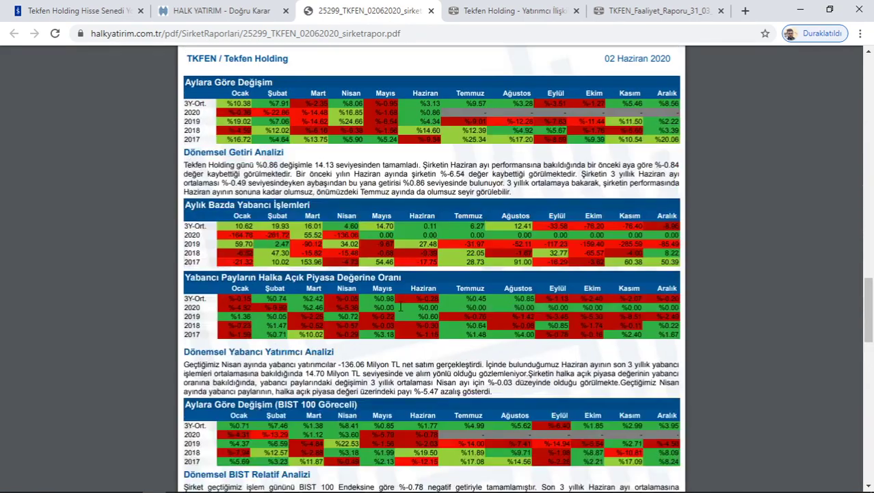
scroll(508, 309, up, 1)
scroll(508, 309, down, 6)
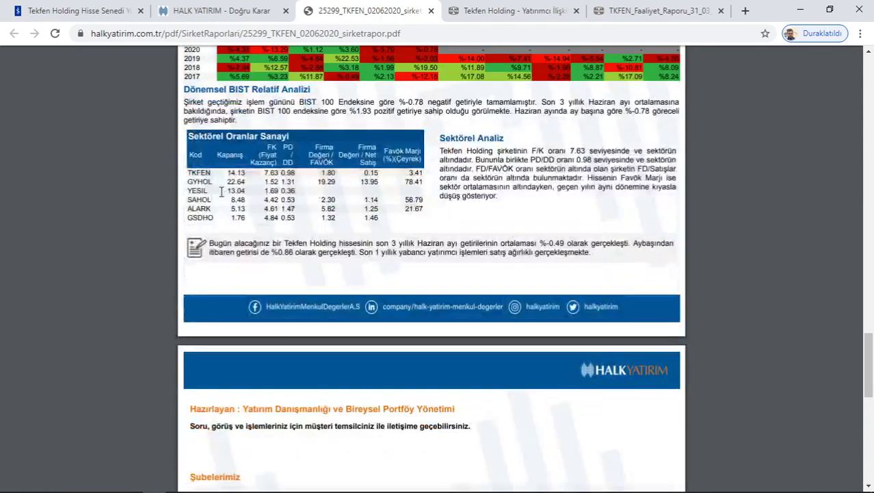
scroll(508, 310, up, 2)
scroll(318, 193, up, 5)
scroll(318, 193, up, 10)
scroll(318, 193, up, 12)
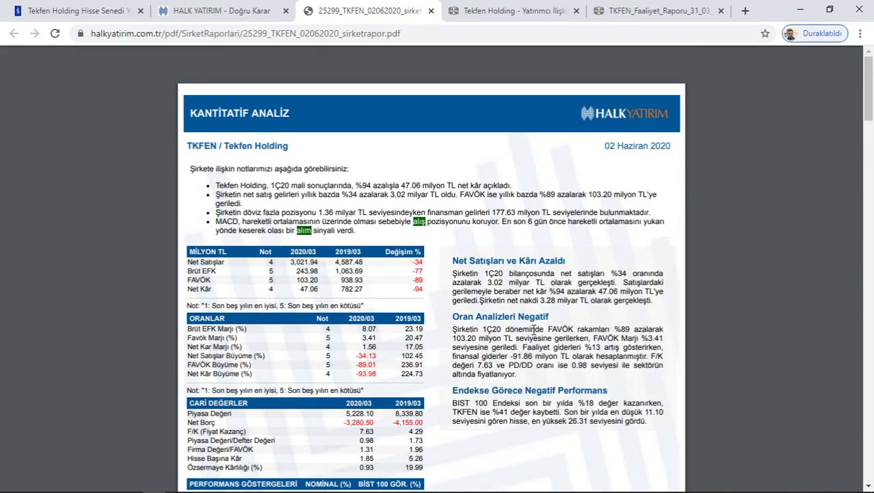
Step: Look through the report's performance charts and technical indicator comments down to the monthly change tables
scroll(512, 281, down, 10)
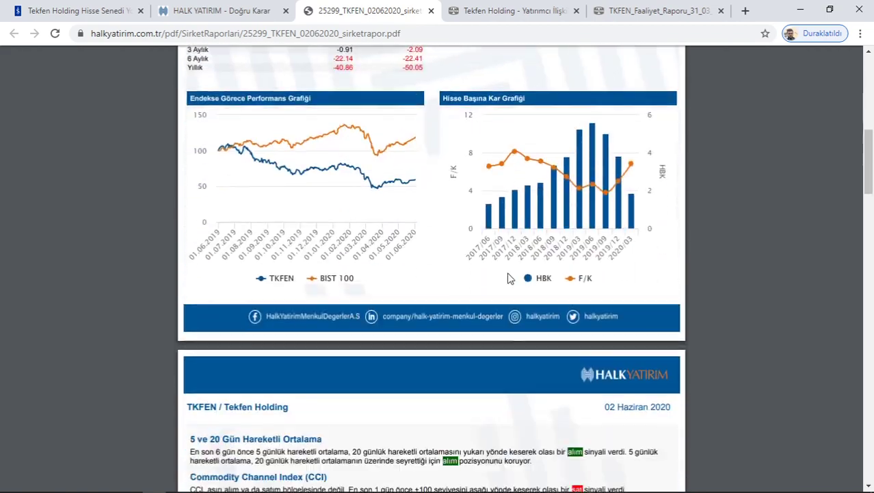
scroll(509, 279, down, 3)
scroll(508, 278, down, 9)
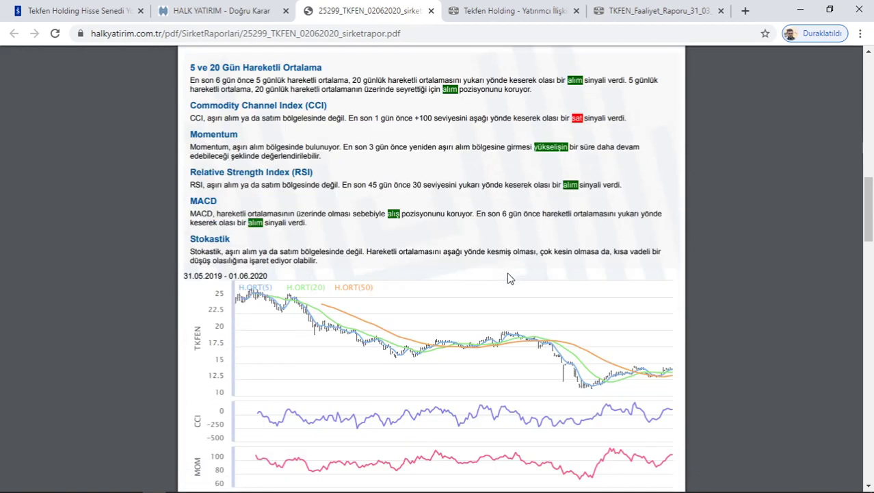
scroll(507, 272, down, 3)
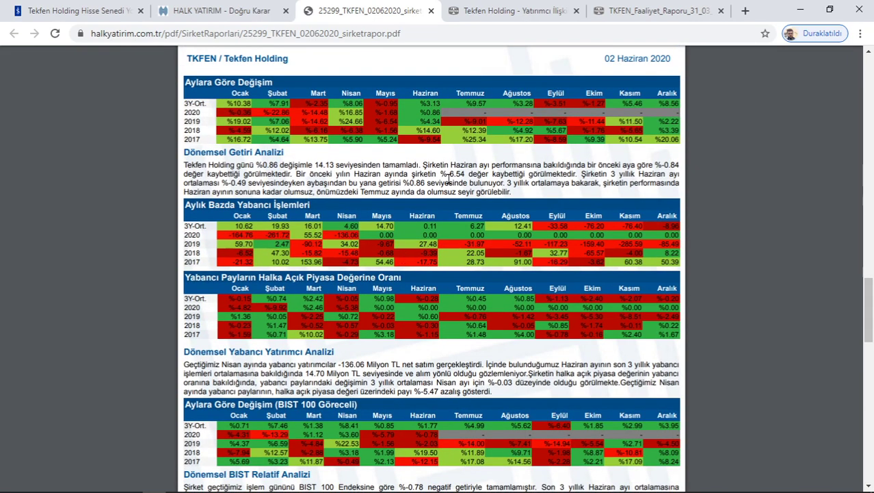
Step: Examine the monthly foreign transaction tables and read the Dönemsel Yabancı Yatırımcı Analizi commentary
scroll(319, 199, down, 1)
scroll(319, 200, down, 3)
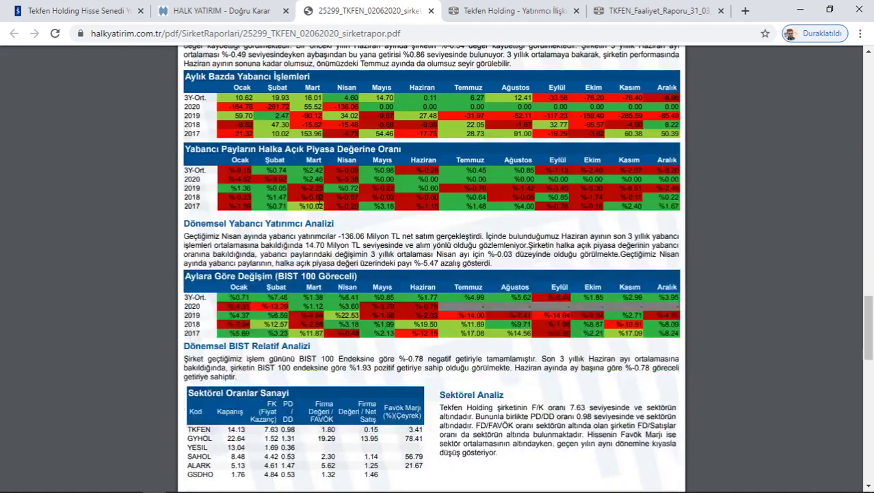
scroll(318, 199, up, 3)
scroll(319, 200, down, 2)
drag(651, 236, 679, 236)
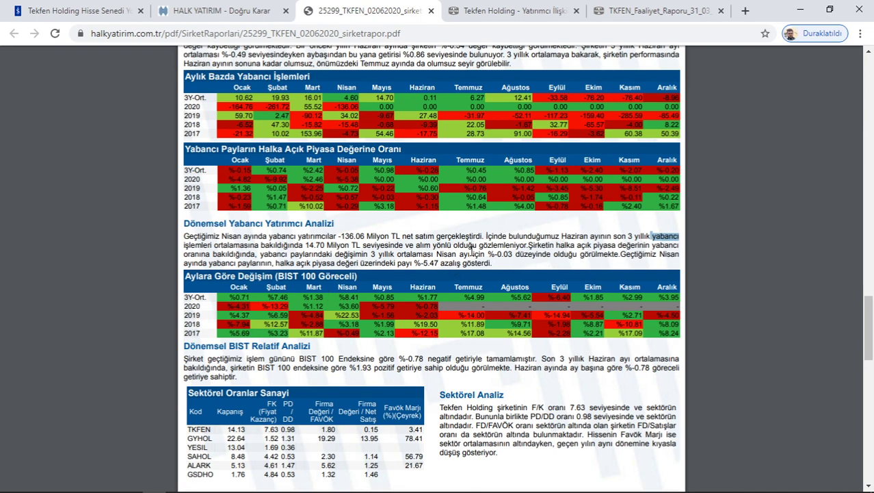
scroll(470, 250, down, 2)
Step: Switch to the İş Yatırım page for TKFEN and examine its price chart and Hisse Önerisi
scroll(453, 245, up, 12)
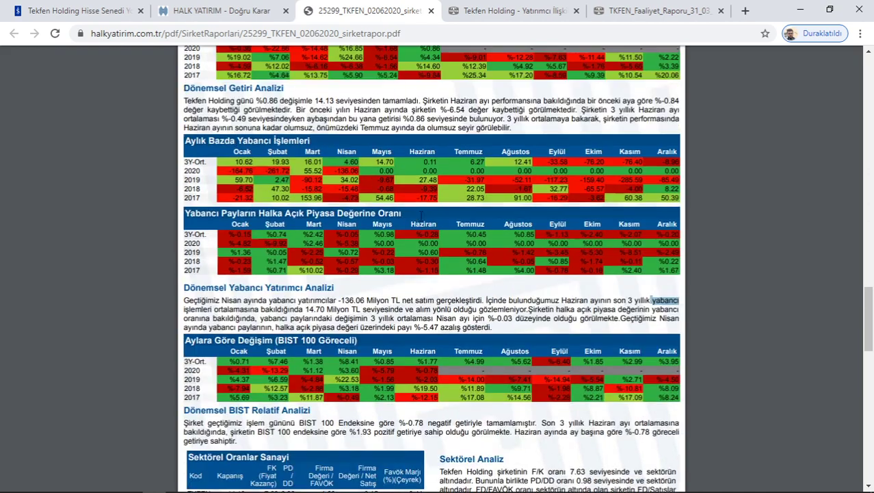
scroll(377, 191, up, 5)
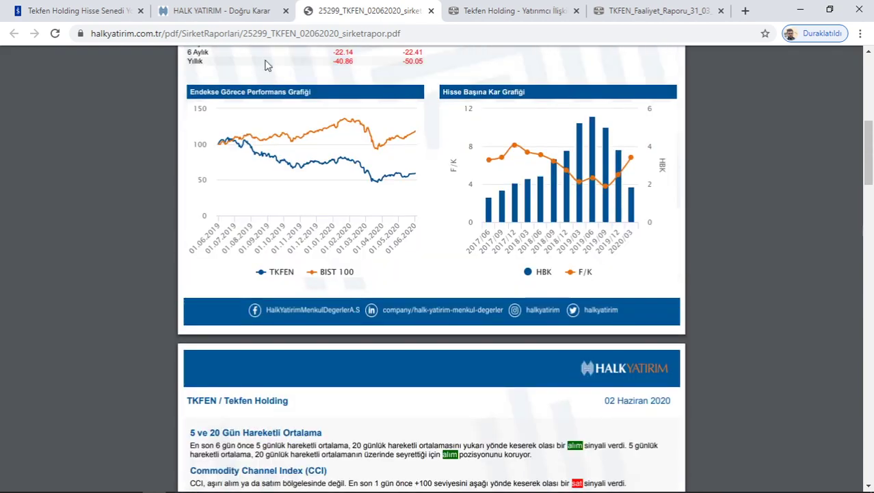
click(235, 10)
click(66, 5)
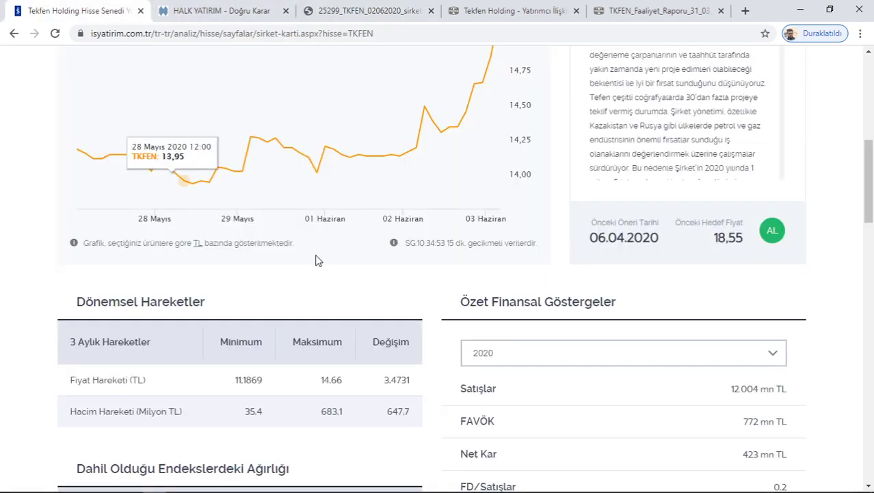
scroll(361, 171, up, 4)
scroll(437, 202, down, 2)
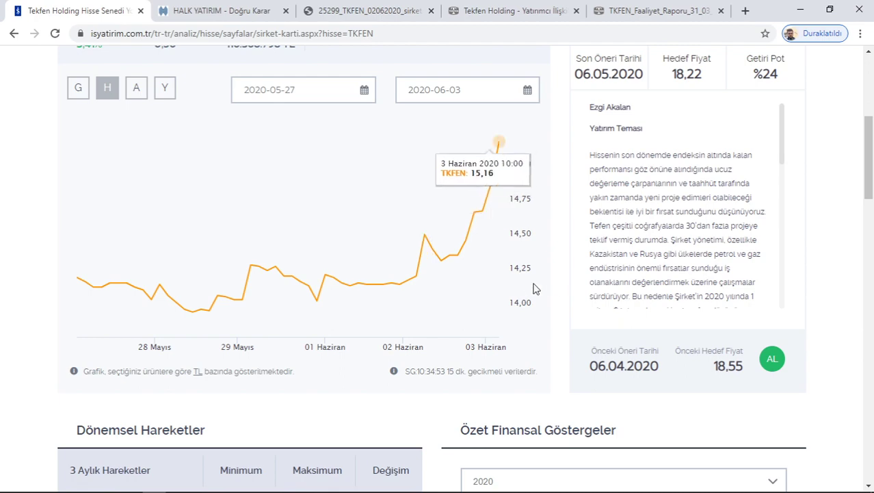
Step: Check the 2020 F/K and PD/DD estimates under Özet Finansal Göstergeler against the price chart
scroll(752, 253, down, 4)
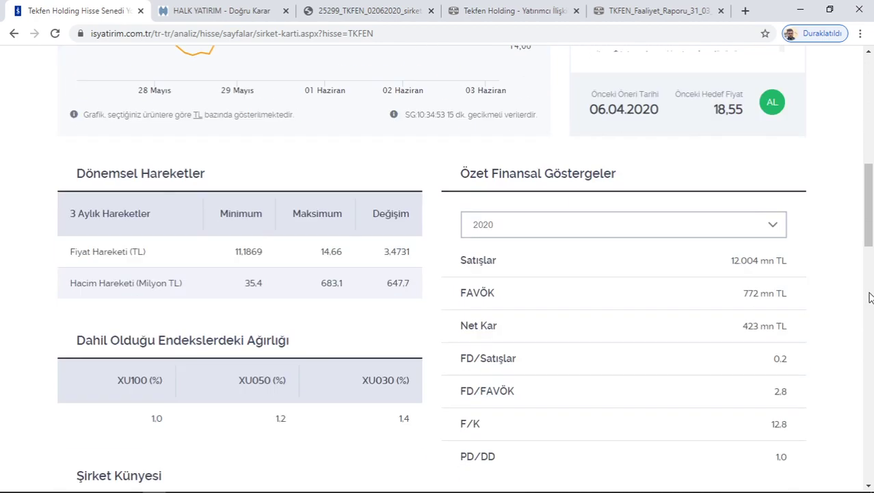
scroll(787, 404, down, 2)
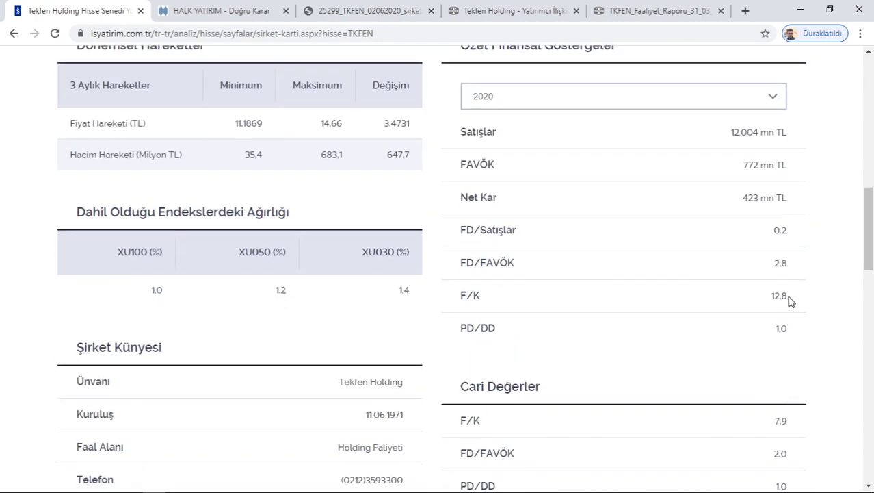
double_click(781, 328)
scroll(628, 309, up, 6)
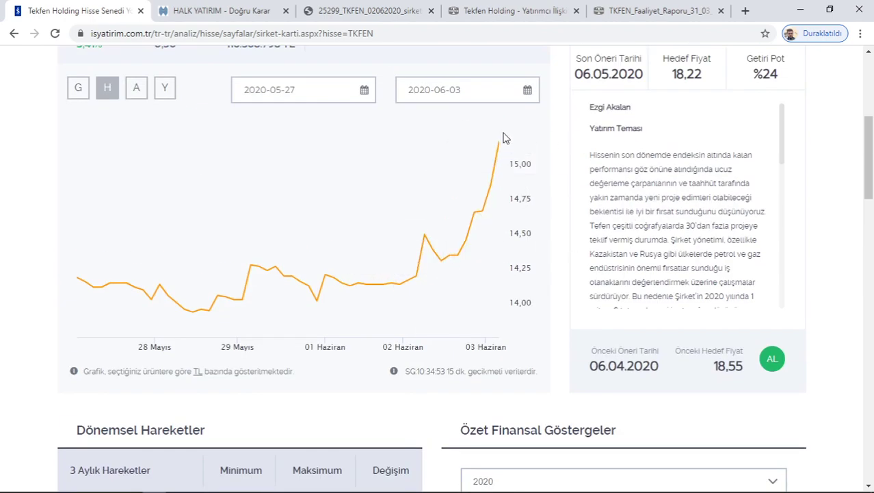
scroll(482, 202, down, 1)
scroll(482, 202, down, 1)
scroll(482, 202, up, 1)
scroll(624, 263, down, 5)
Step: Open TKFEN's Mali Tablolar and display the Bilanço section
scroll(482, 178, up, 7)
scroll(482, 178, up, 4)
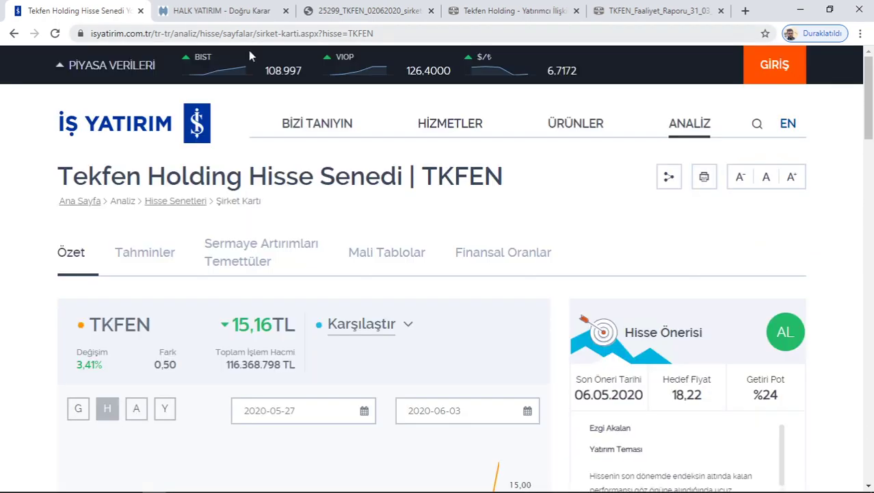
click(353, 259)
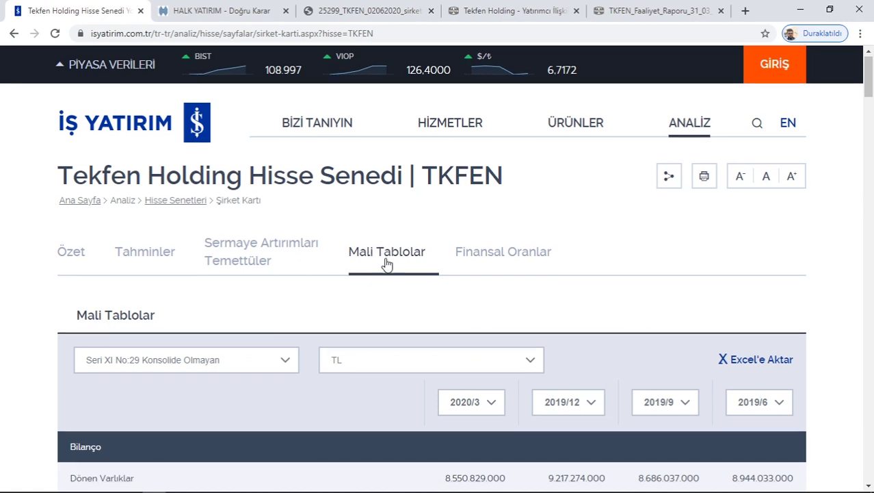
scroll(386, 264, down, 7)
scroll(360, 269, up, 2)
scroll(362, 272, down, 1)
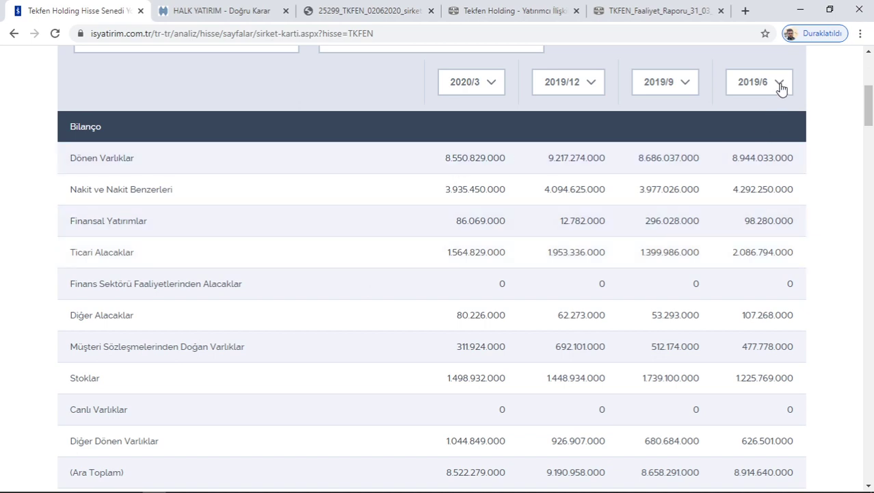
Step: Set the second comparison period of the financial statements to 2019/3
click(588, 82)
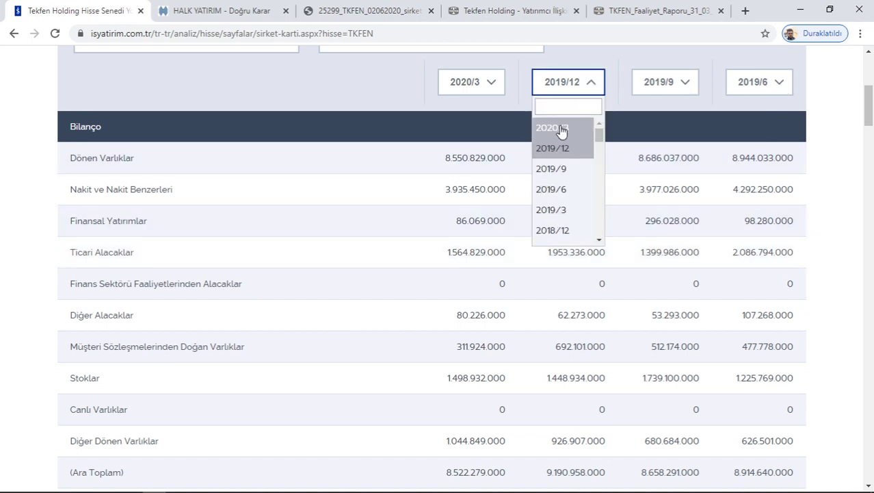
scroll(560, 225, down, 3)
scroll(548, 179, up, 3)
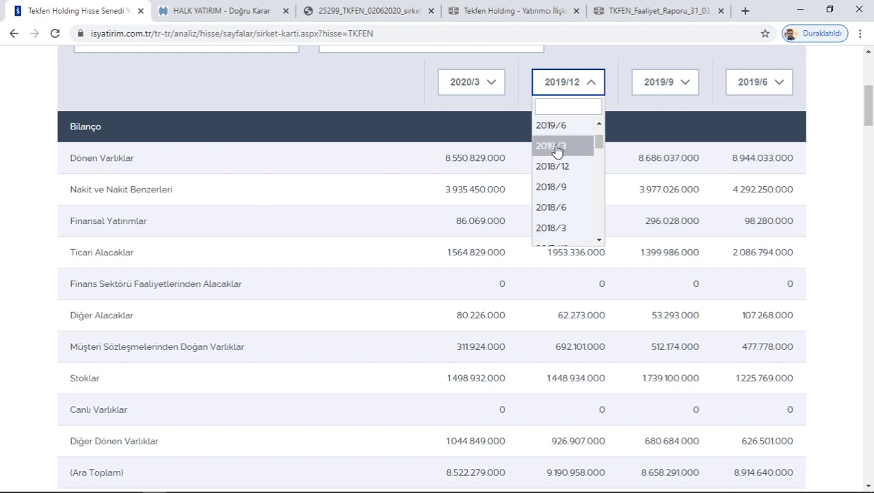
click(556, 147)
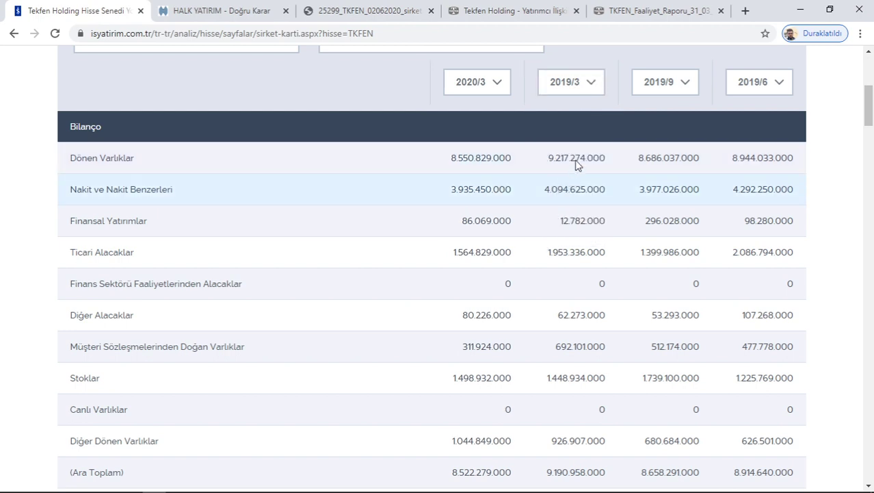
Step: Compare the 2020/3 and 2019/3 figures for Dönen Varlıklar and Finansal Yatırımlar in the balance sheet
drag(608, 157, 438, 155)
click(404, 163)
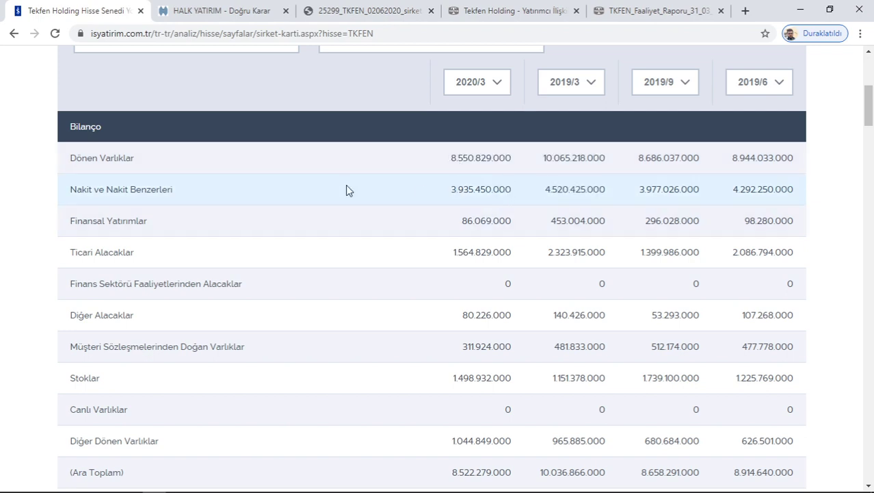
scroll(473, 221, down, 1)
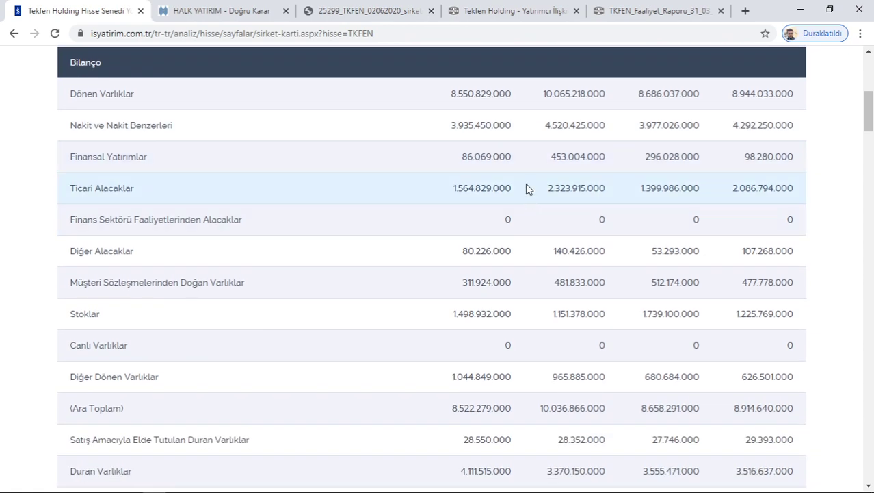
drag(621, 160, 459, 149)
click(458, 151)
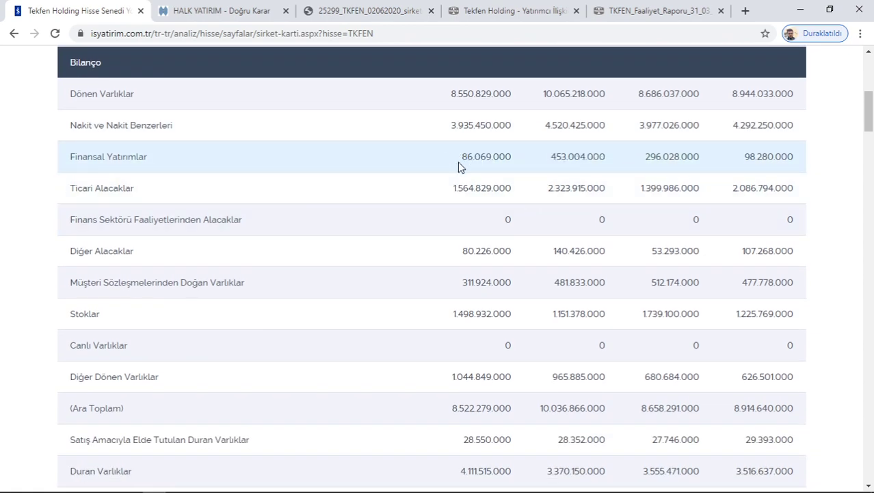
Step: Look over Ticari Alacaklar and recheck the 2020/3 and 2019/3 Dönen Varlıklar
scroll(564, 214, down, 1)
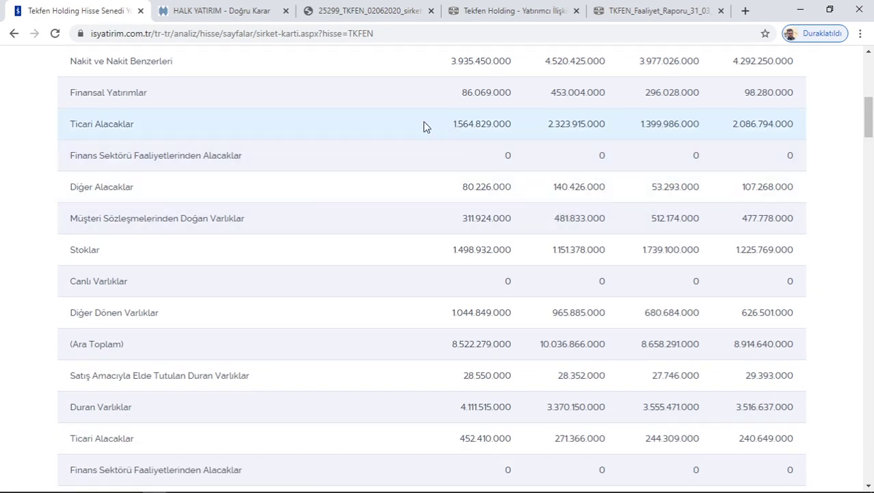
scroll(581, 140, up, 2)
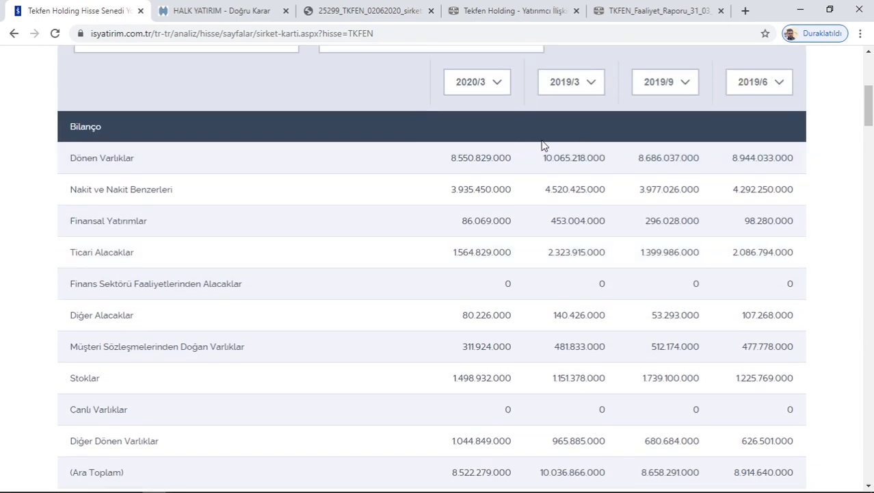
drag(614, 165, 438, 154)
click(457, 178)
Step: Examine the Duran Varlıklar items through Toplam Varlıklar and return to the Duran Varlıklar row
scroll(487, 173, down, 2)
scroll(488, 172, down, 5)
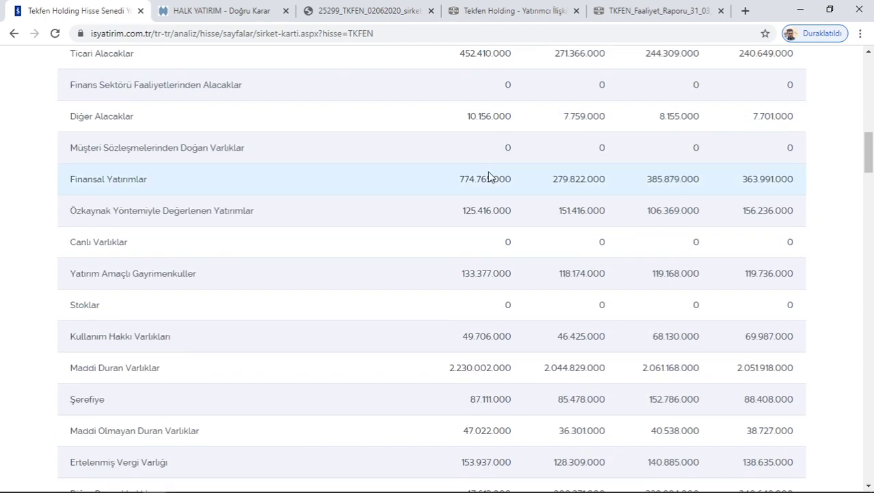
scroll(488, 176, down, 2)
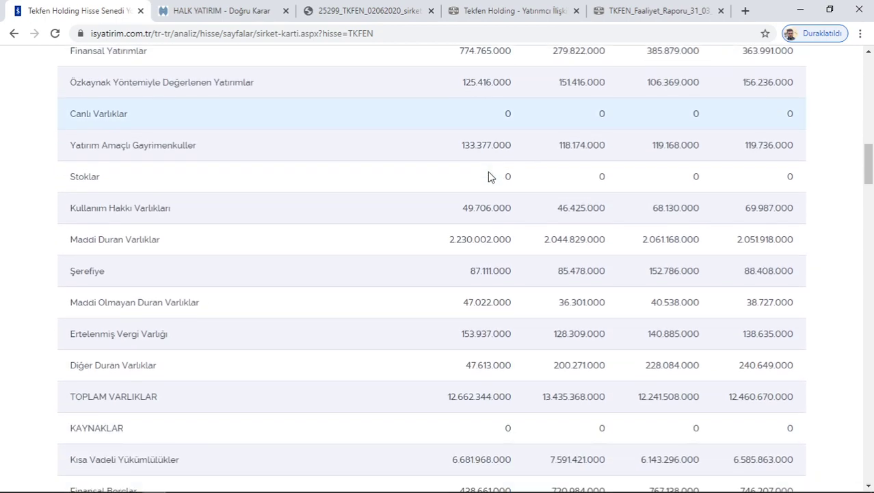
scroll(496, 237, down, 1)
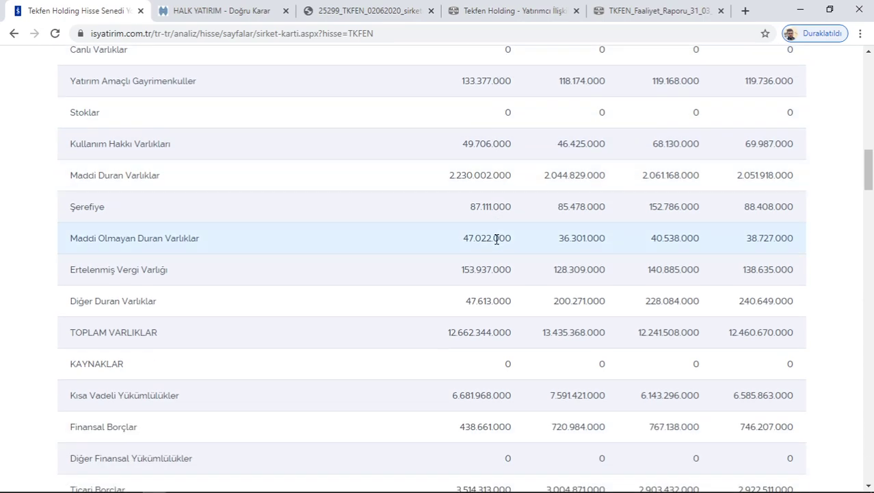
scroll(497, 233, down, 2)
scroll(496, 233, up, 5)
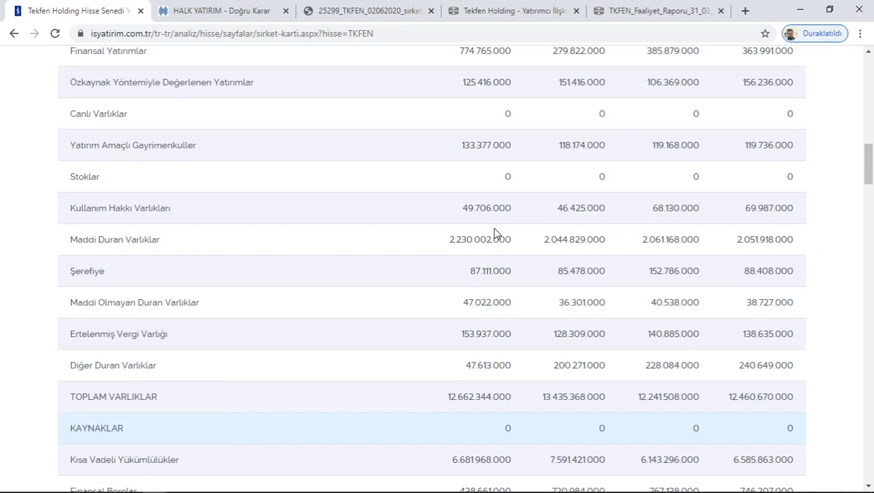
scroll(486, 231, up, 2)
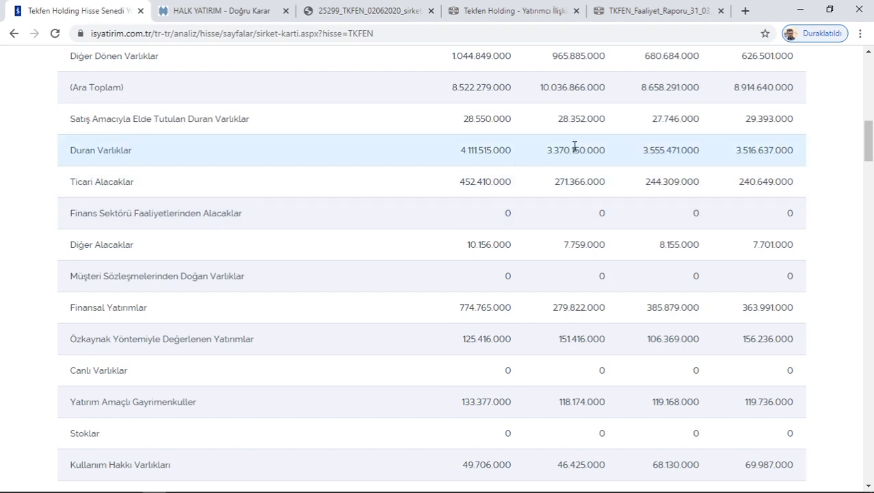
Step: Compare the 2020/3 and 2019/3 Duran Varlıklar figures and examine its items, including Finansal Yatırımlar and Maddi Duran Varlıklar
drag(598, 149, 436, 152)
click(436, 152)
scroll(434, 152, down, 1)
scroll(434, 153, down, 1)
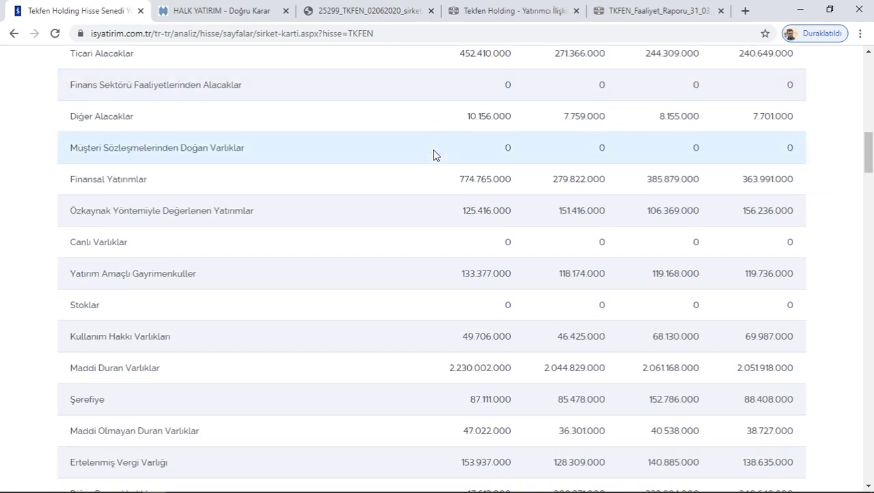
scroll(433, 155, down, 3)
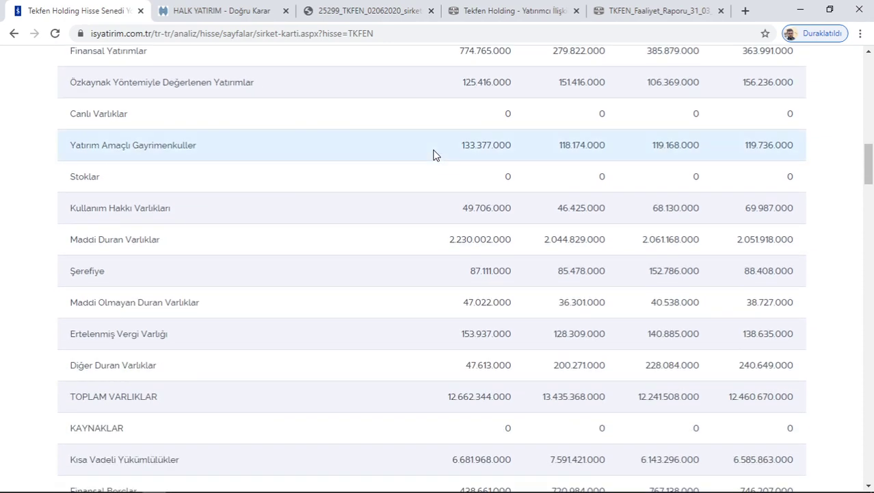
scroll(433, 154, up, 3)
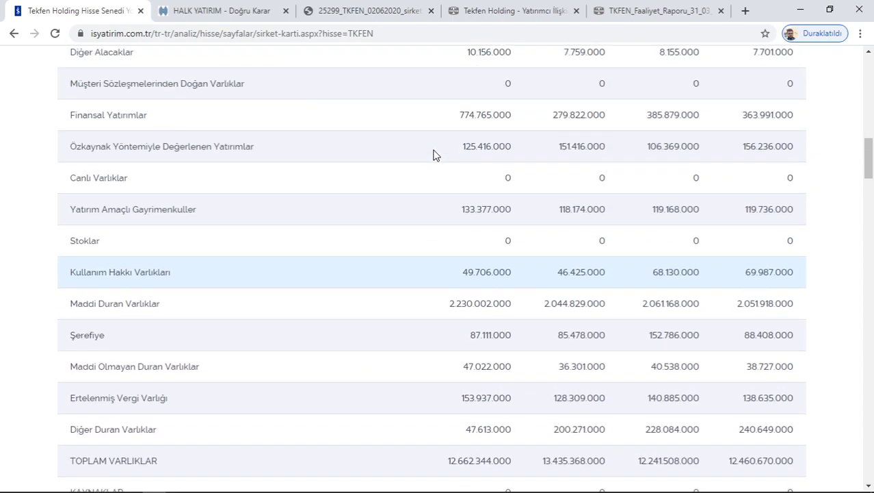
scroll(433, 155, up, 4)
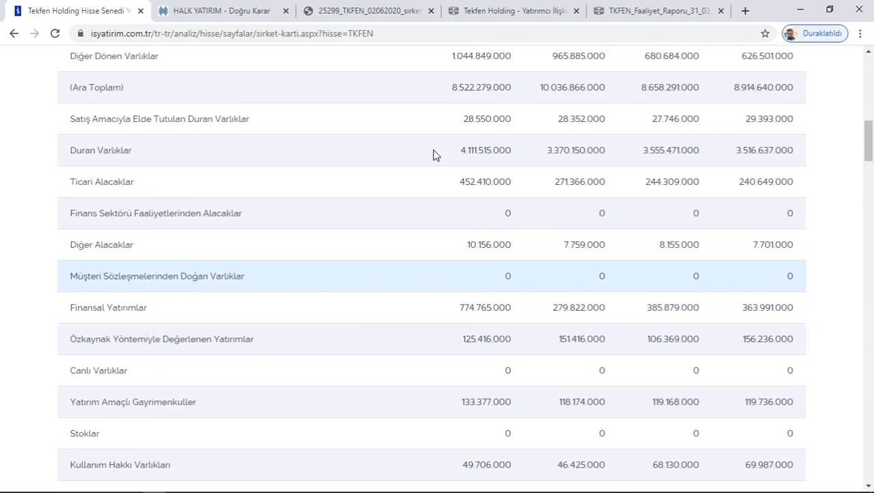
scroll(433, 155, up, 4)
scroll(433, 154, down, 10)
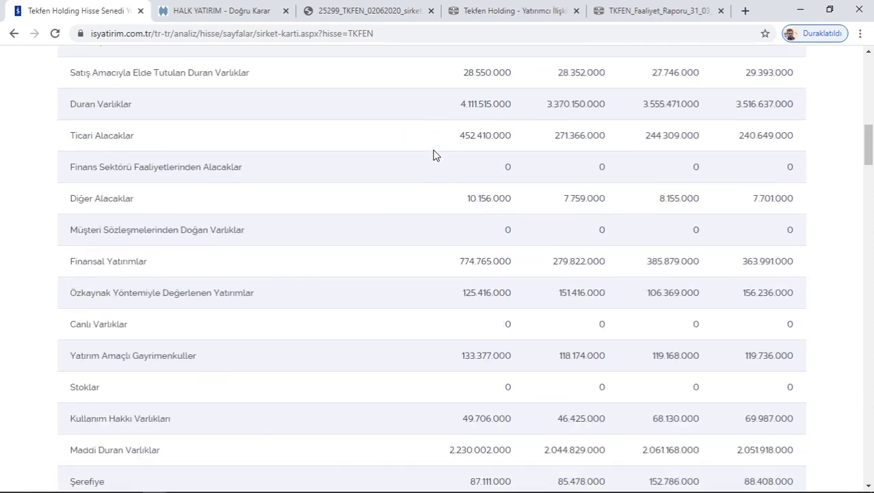
scroll(433, 155, down, 2)
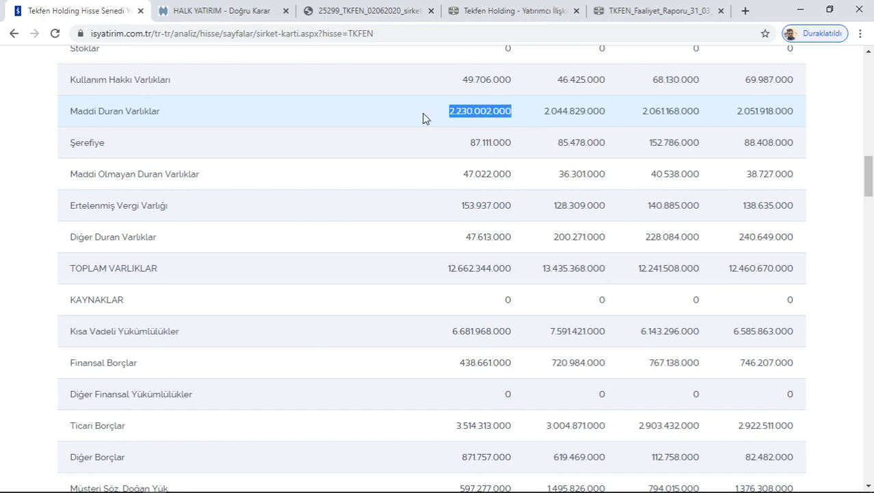
click(427, 233)
Step: Compare the 2020/3 and 2019/3 figures for Kısa Vadeli Yükümlülükler and its Finansal Borçlar item
scroll(425, 226, down, 6)
scroll(357, 235, down, 3)
scroll(357, 236, up, 1)
scroll(357, 238, up, 2)
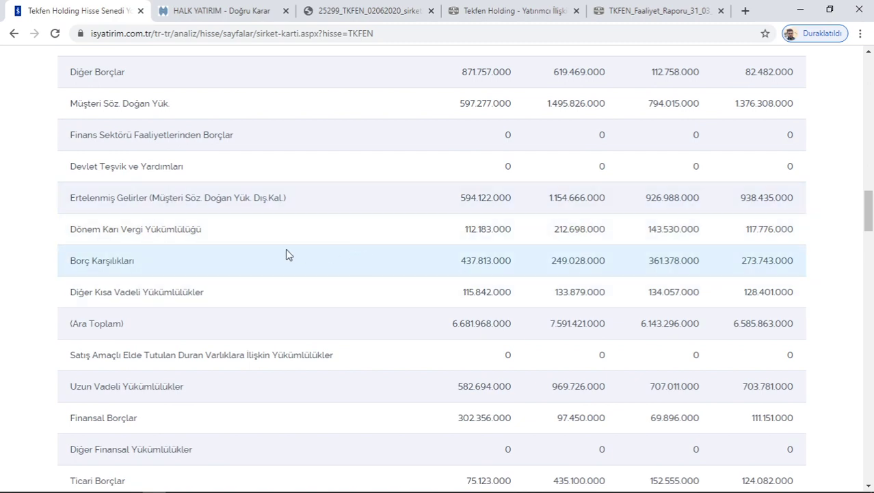
scroll(190, 287, up, 4)
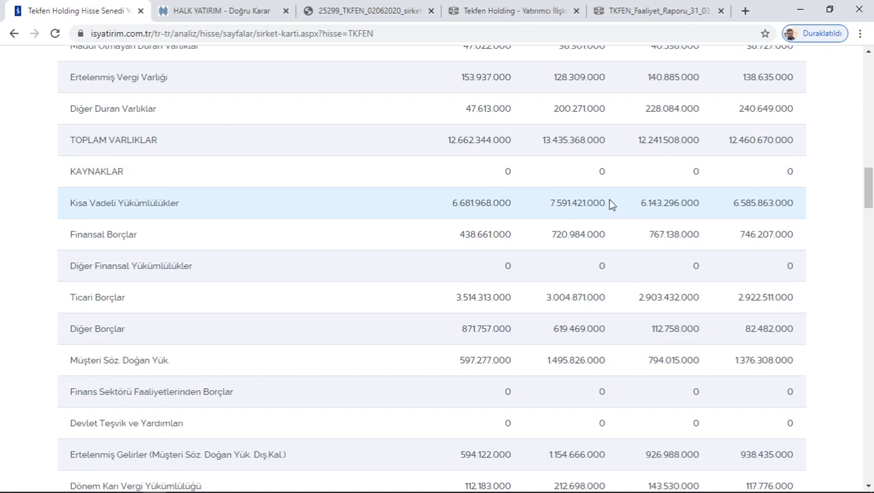
click(405, 212)
scroll(438, 280, down, 1)
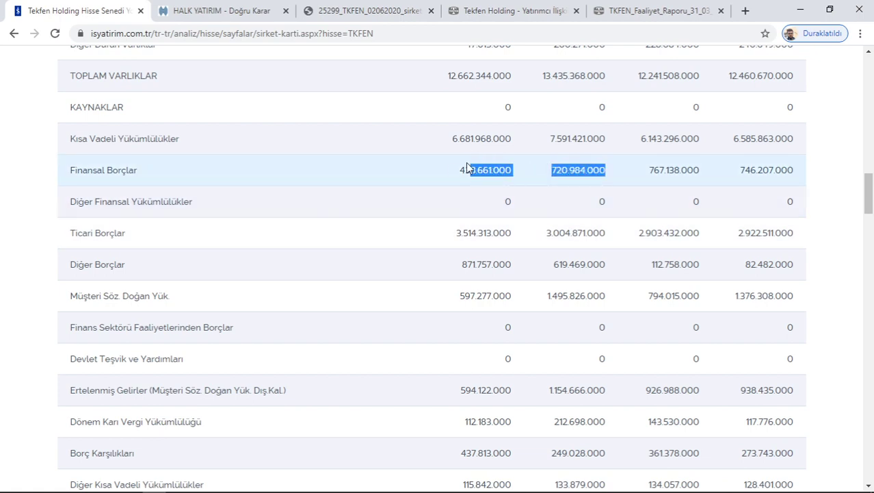
Step: Compare the 2020/3 and 2019/3 Uzun Vadeli Yükümlülükler with their items, and look over the Özkaynaklar section through Toplam Kaynaklar
scroll(419, 162, down, 2)
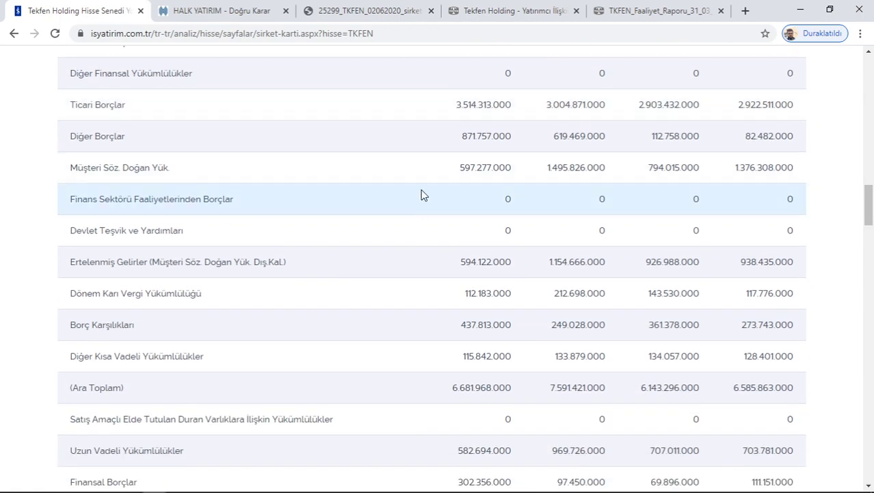
scroll(420, 255, down, 4)
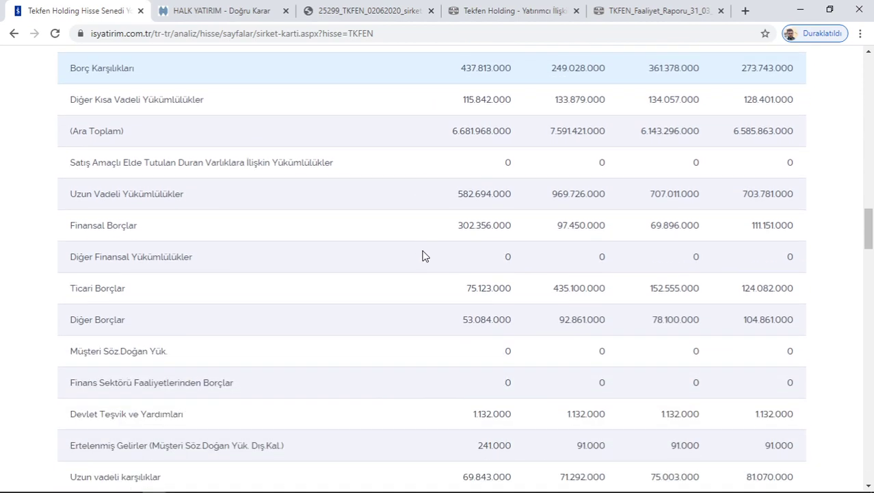
drag(608, 197, 440, 205)
scroll(482, 268, down, 1)
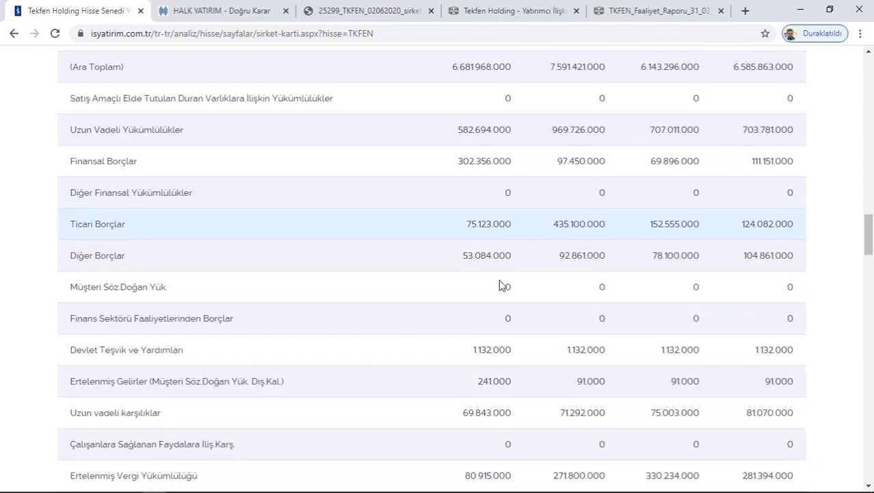
scroll(487, 239, down, 1)
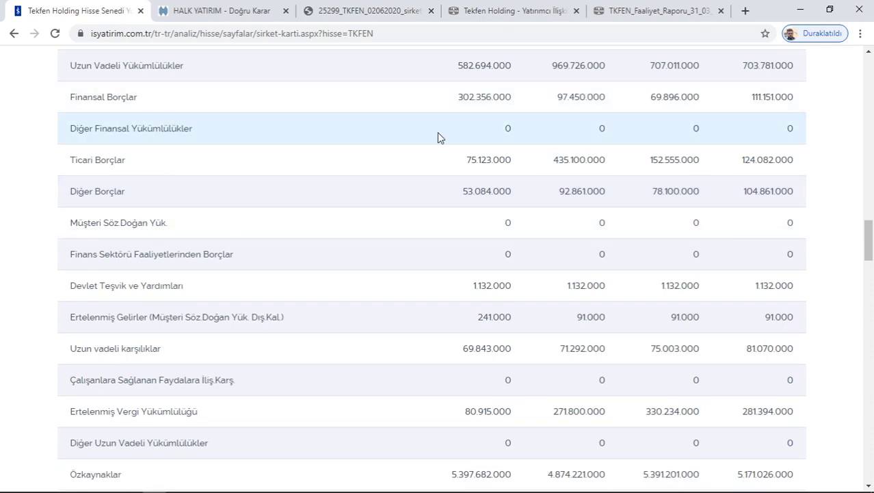
scroll(437, 136, down, 4)
scroll(411, 195, down, 4)
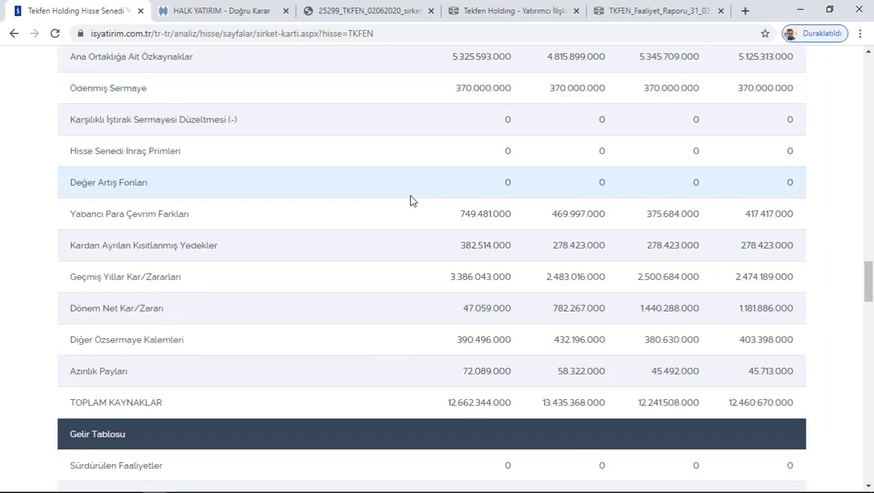